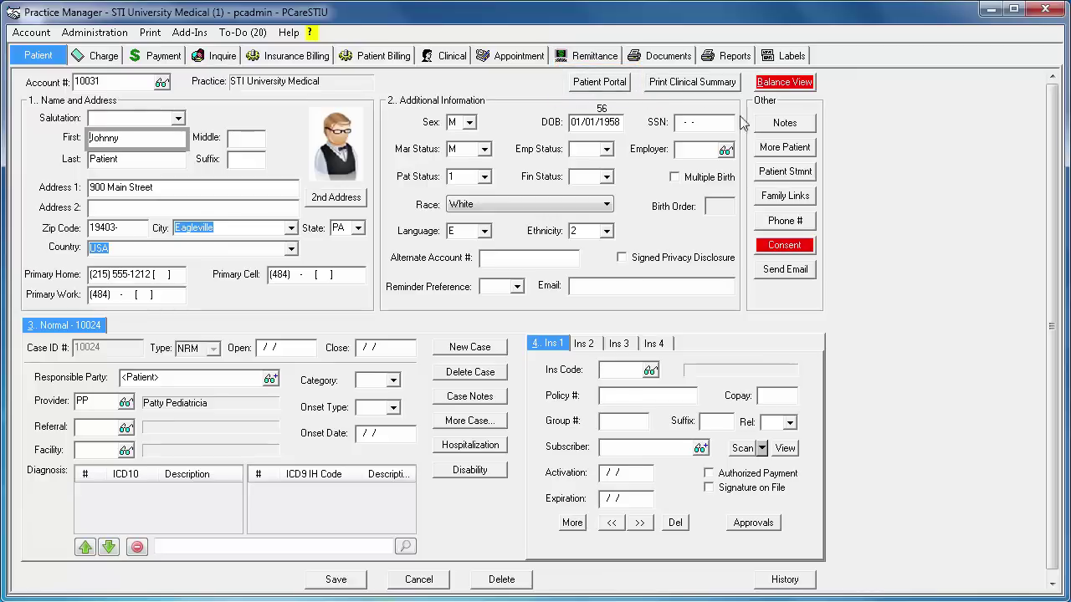
Authorize the patient for the Patient Portal using printed instructions for manual registration
{"action": "left_click", "coordinate": [609, 83]}
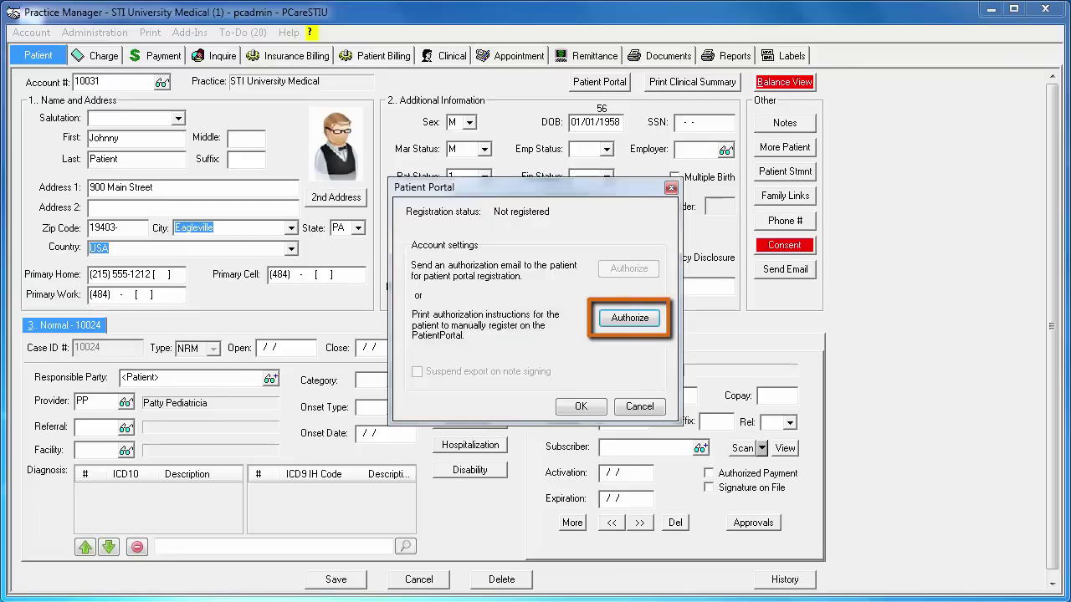
{"action": "left_click", "coordinate": [658, 324]}
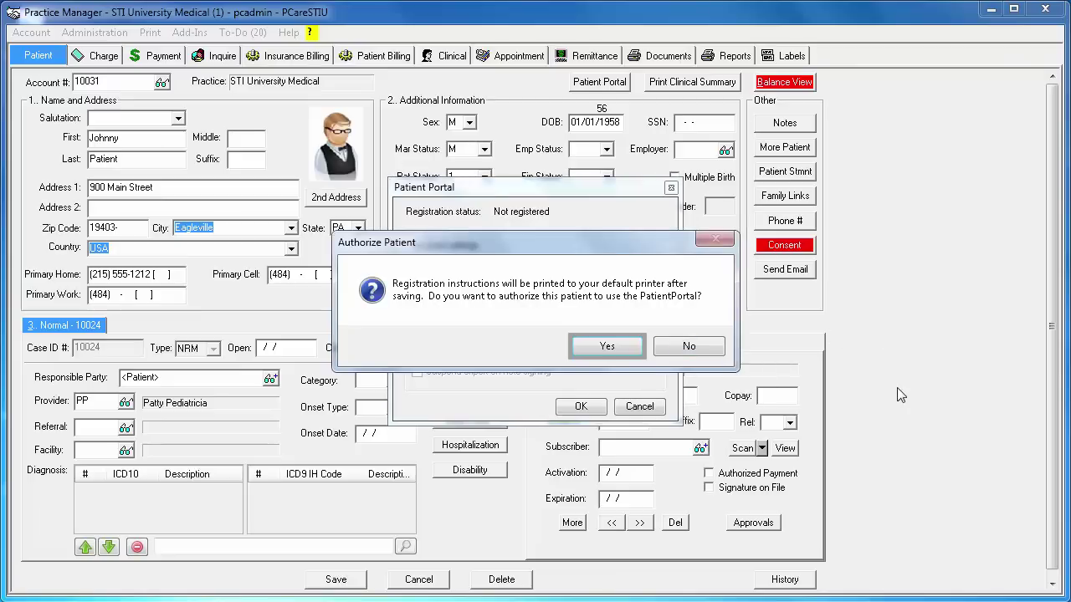
{"action": "left_click", "coordinate": [613, 351]}
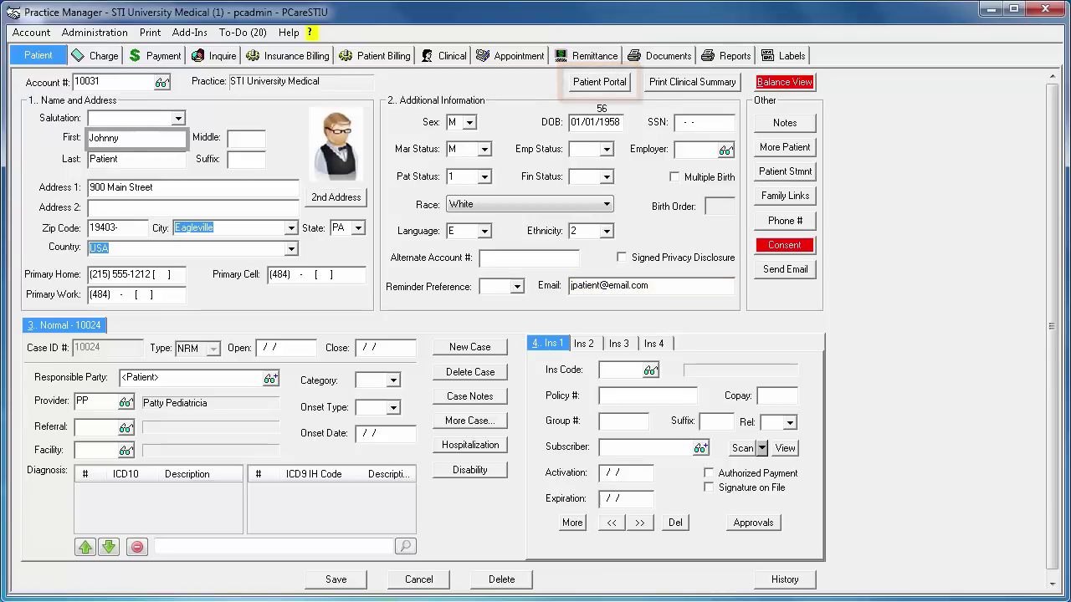
Authorize the patient for the Patient Portal by authorization email and accept the portal settings
{"action": "left_click", "coordinate": [595, 80]}
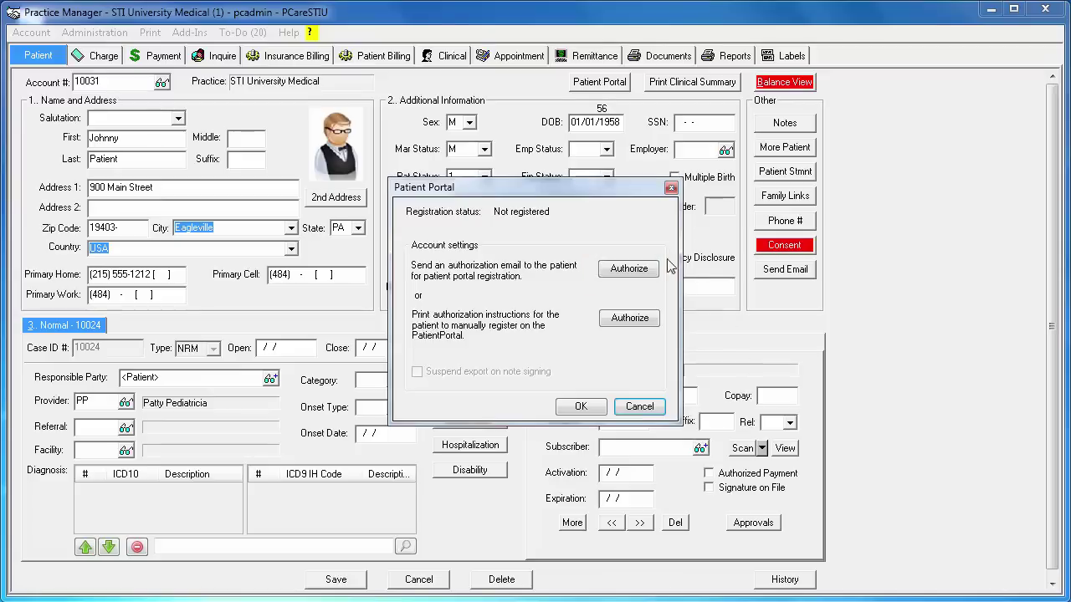
{"action": "left_click", "coordinate": [631, 269]}
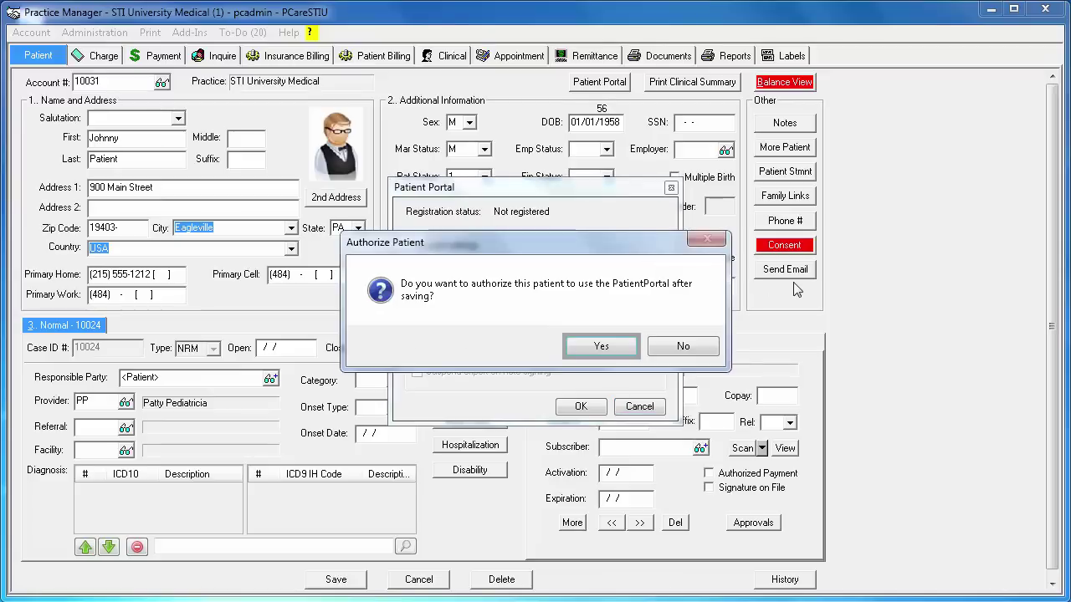
{"action": "left_click", "coordinate": [619, 346]}
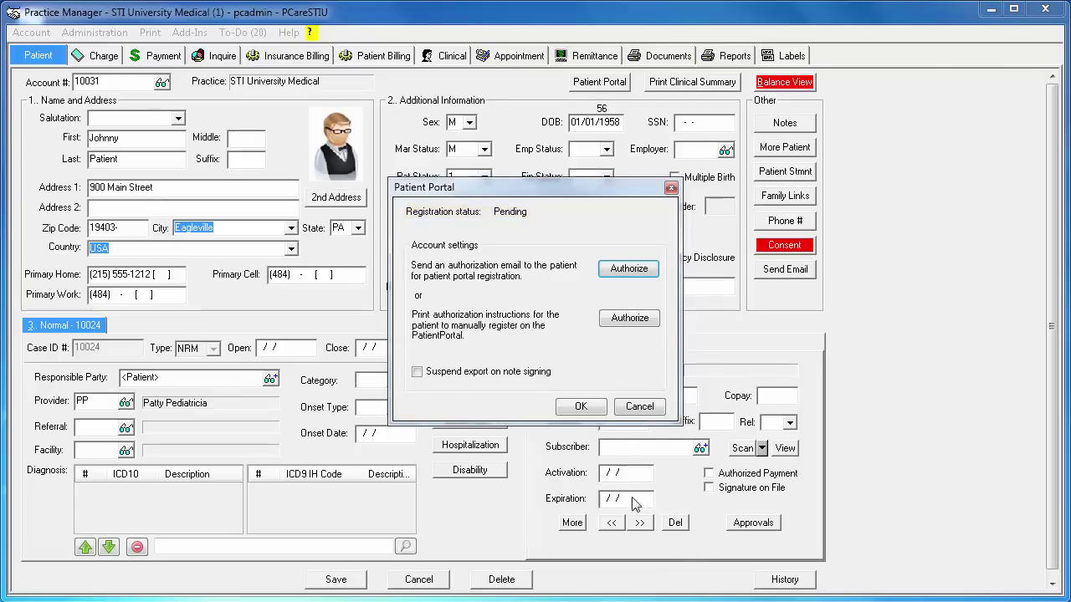
{"action": "left_click", "coordinate": [595, 410]}
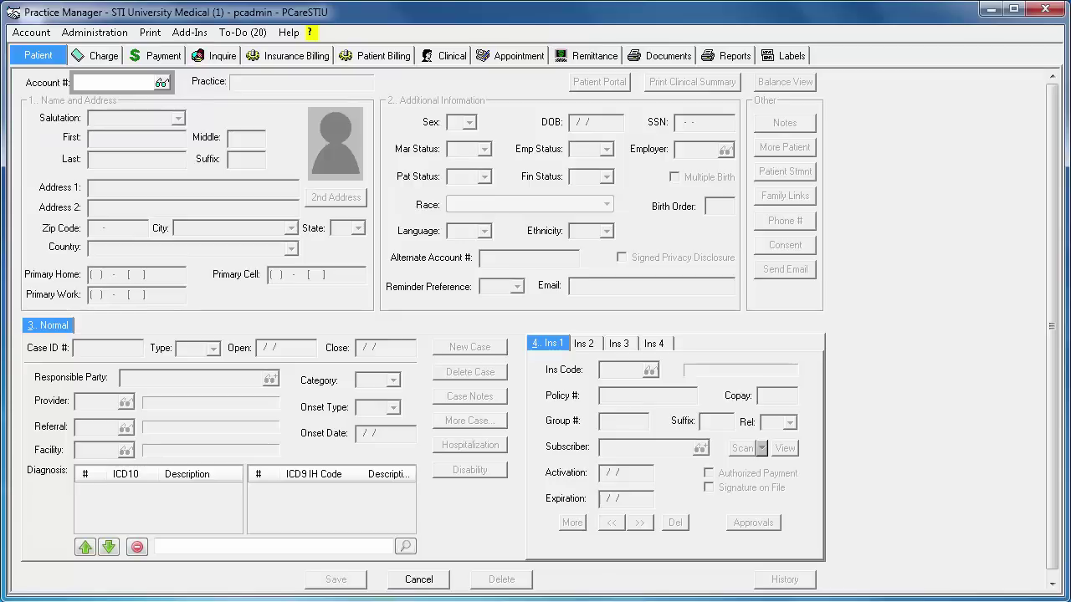
Load the patient's account again and enable Suspend export on note signing in the Patient Portal settings
{"action": "key", "text": "Return"}
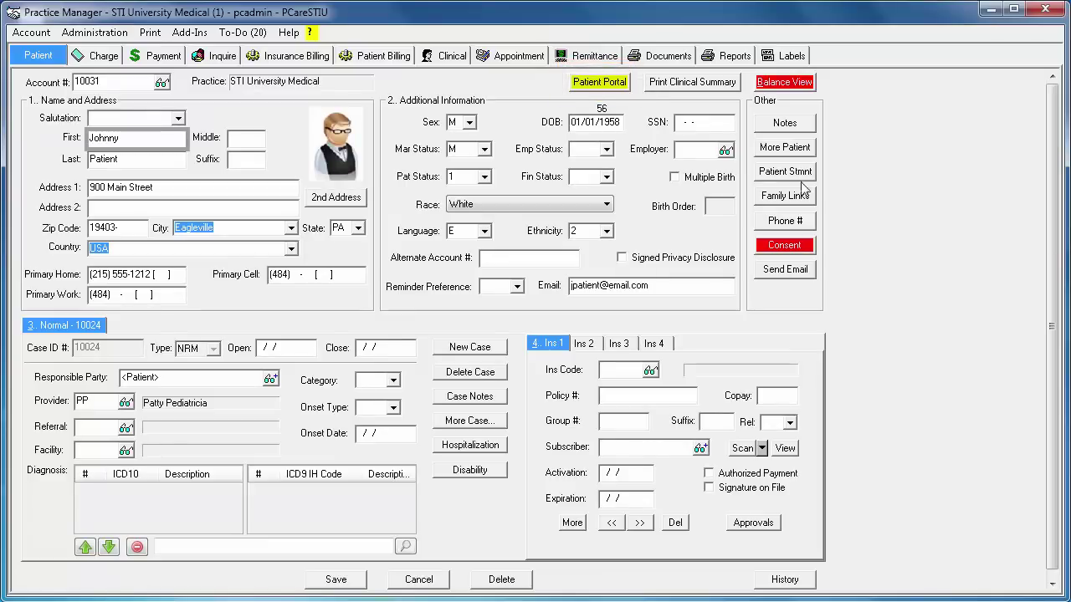
{"action": "left_click", "coordinate": [598, 83]}
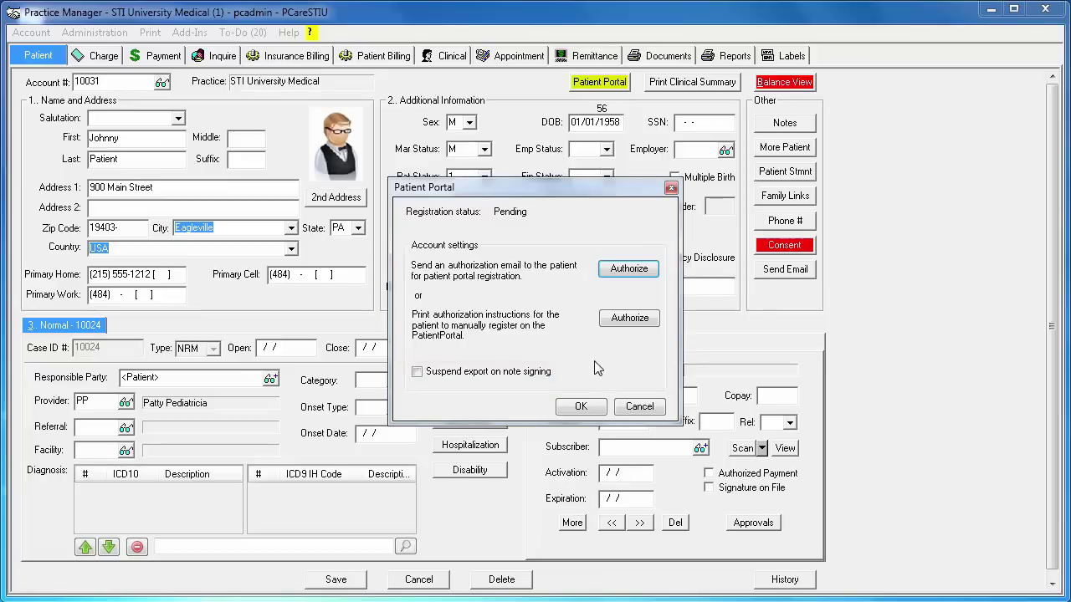
{"action": "left_click", "coordinate": [416, 372]}
{"action": "left_click", "coordinate": [580, 407]}
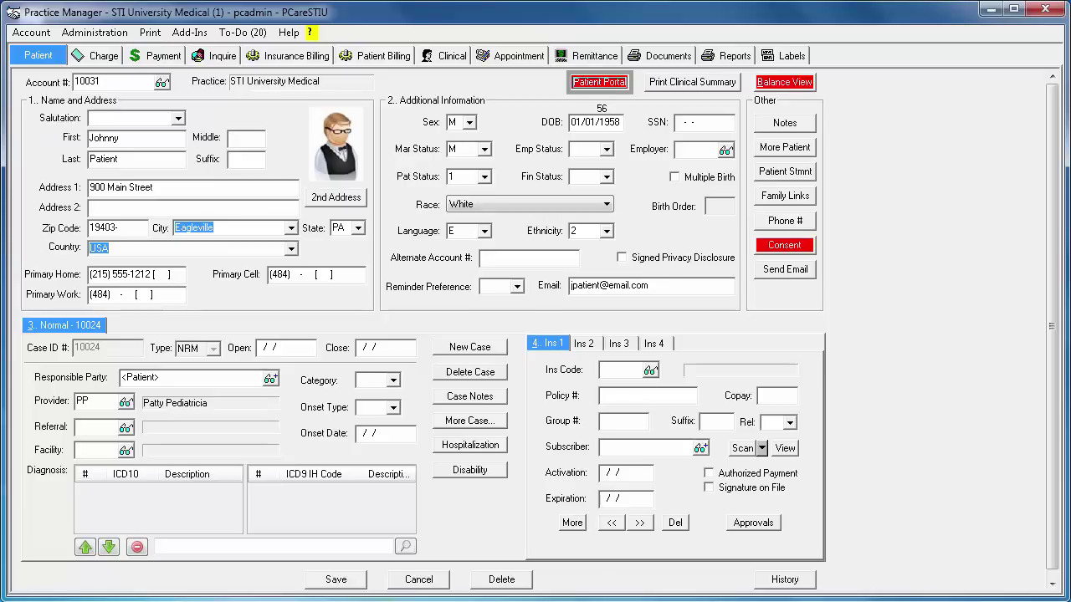
Turn off Suspend export on note signing in the patient's Patient Portal settings
{"action": "left_click", "coordinate": [599, 82]}
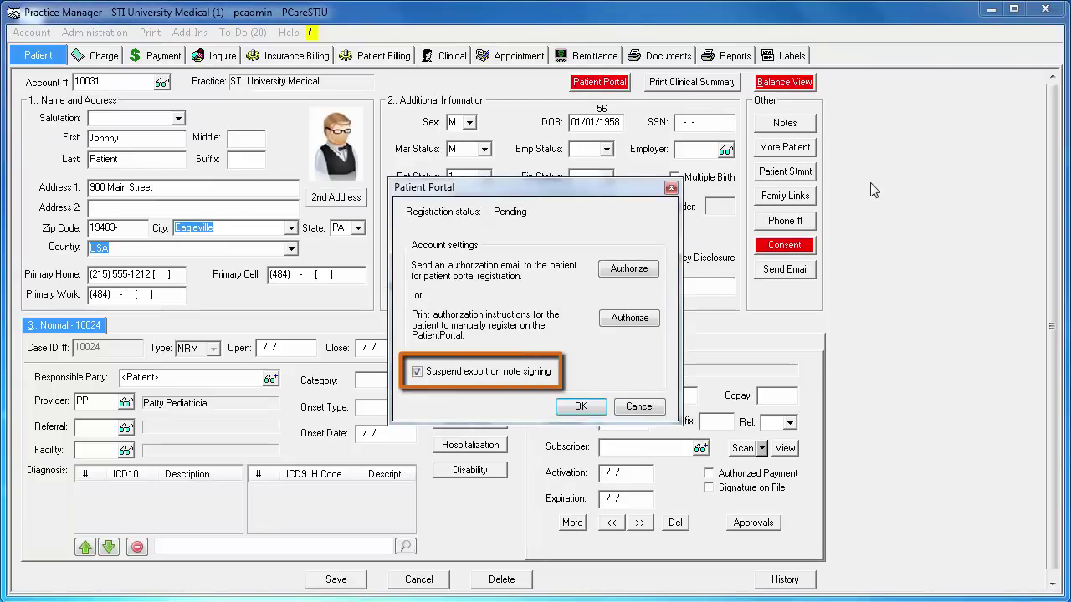
{"action": "left_click", "coordinate": [420, 373]}
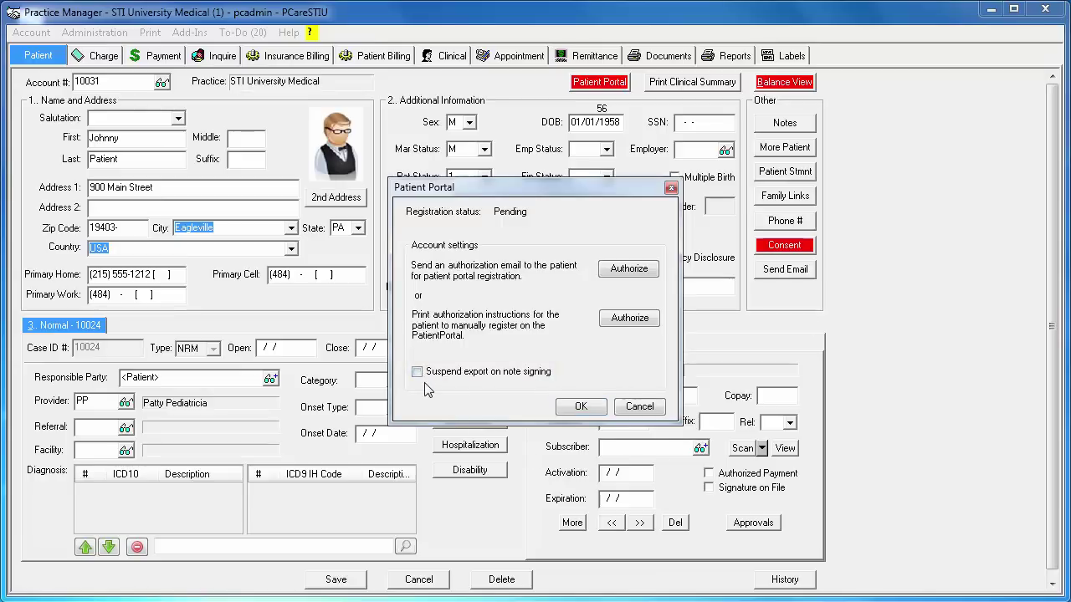
{"action": "left_click", "coordinate": [580, 407]}
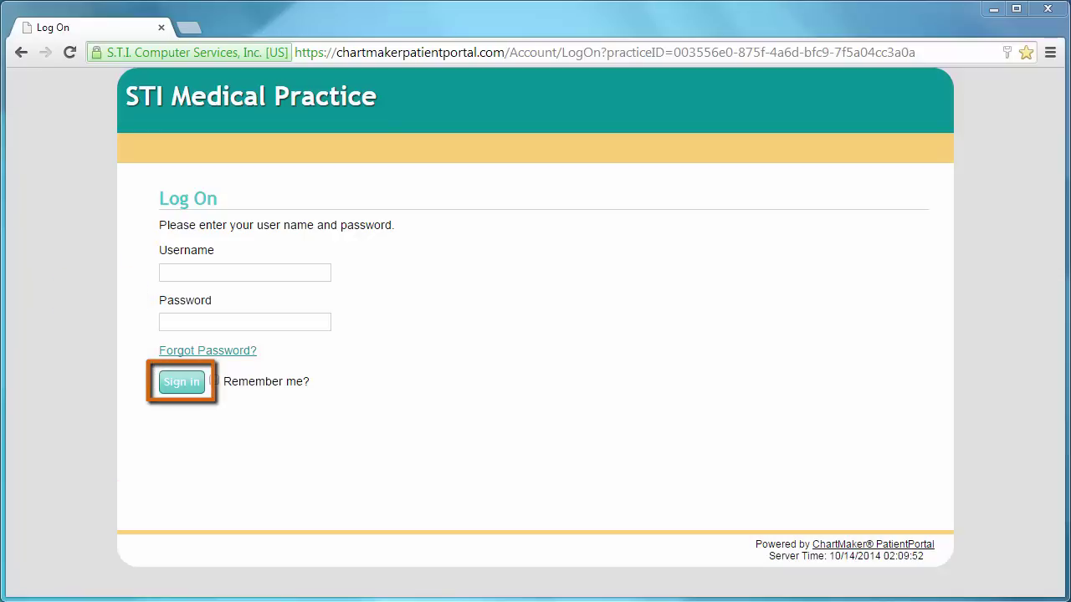
Switch to the ChartMaker PatientPortal website and sign in with the practice username and account password, keeping the session active
{"action": "left_click", "coordinate": [251, 270]}
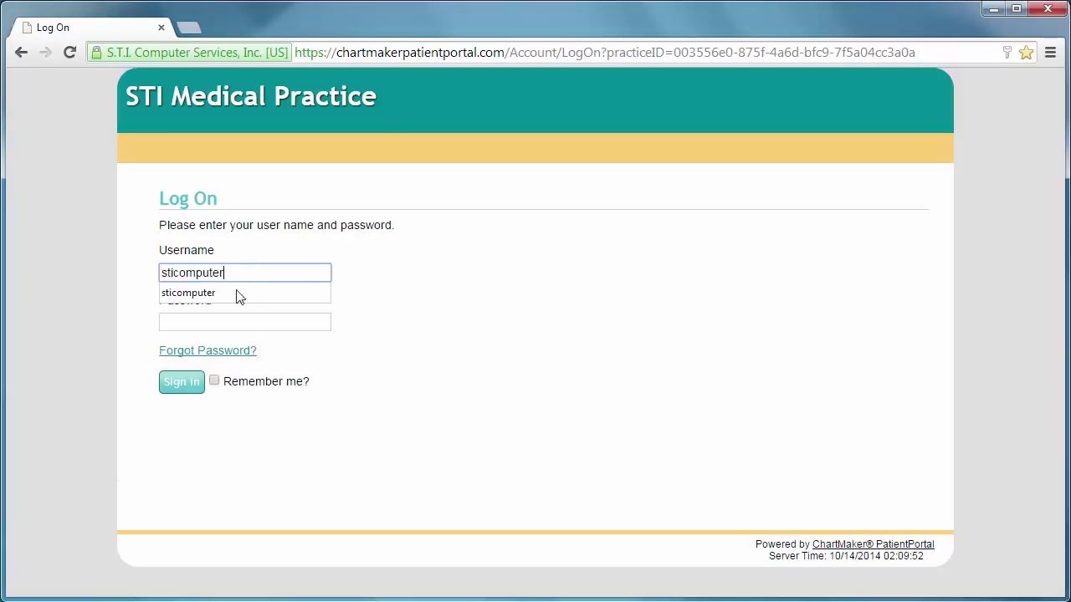
{"action": "left_click", "coordinate": [239, 296]}
{"action": "left_click", "coordinate": [229, 322]}
{"action": "type", "text": "****"}
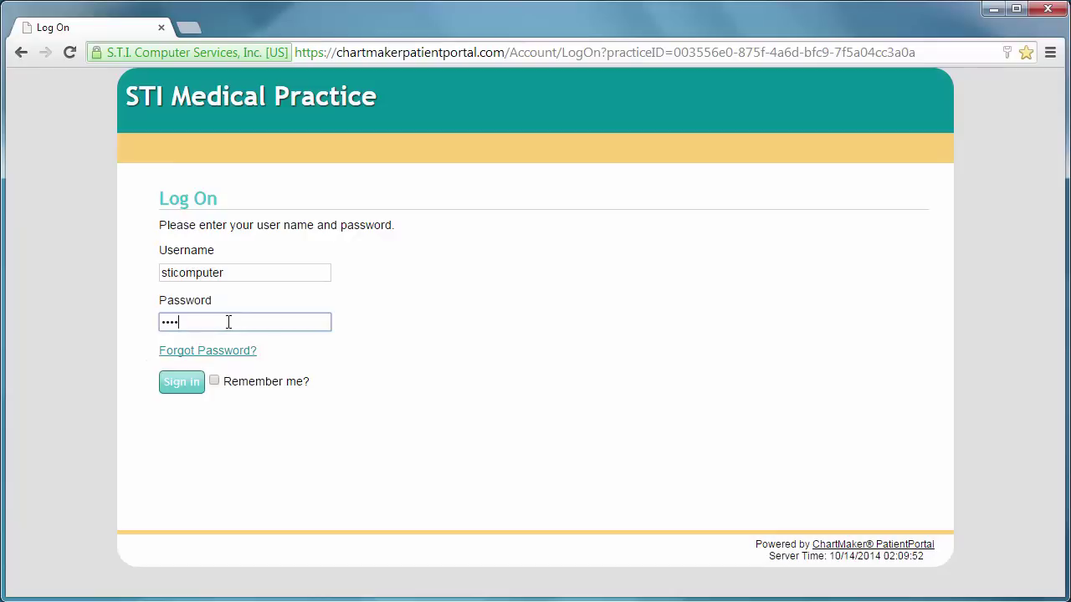
{"action": "left_click", "coordinate": [199, 388]}
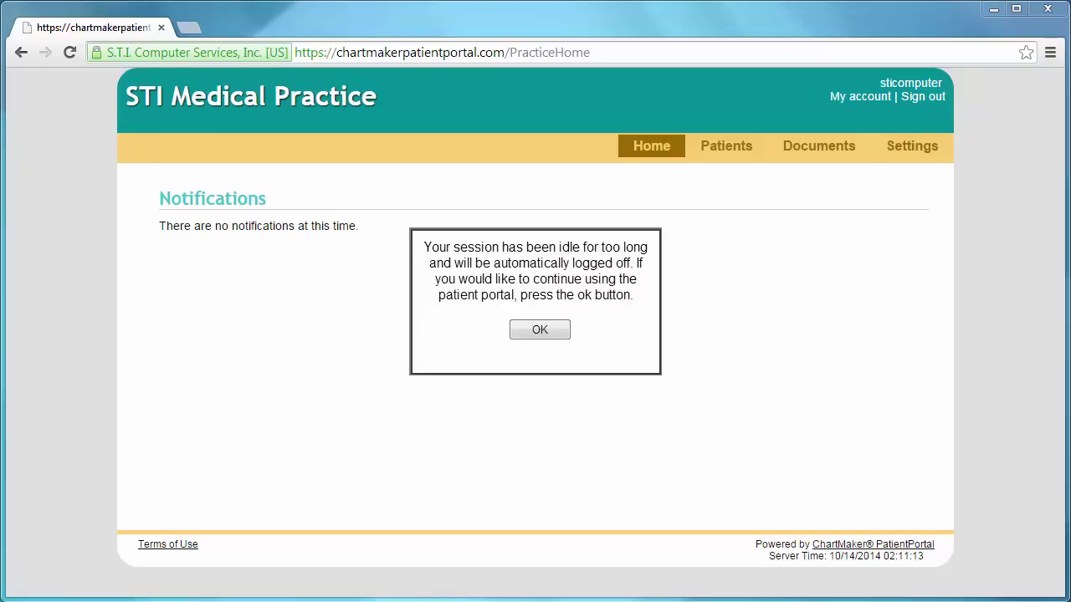
{"action": "key", "text": "Return"}
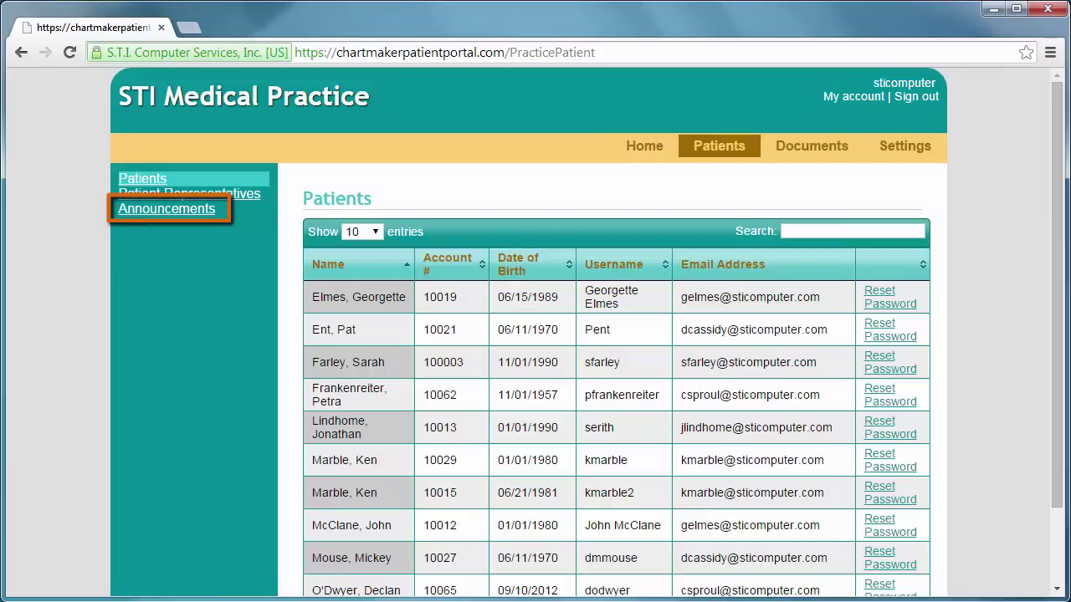
View the patient Announcements page and the Educational Materials document category
{"action": "left_click", "coordinate": [142, 209]}
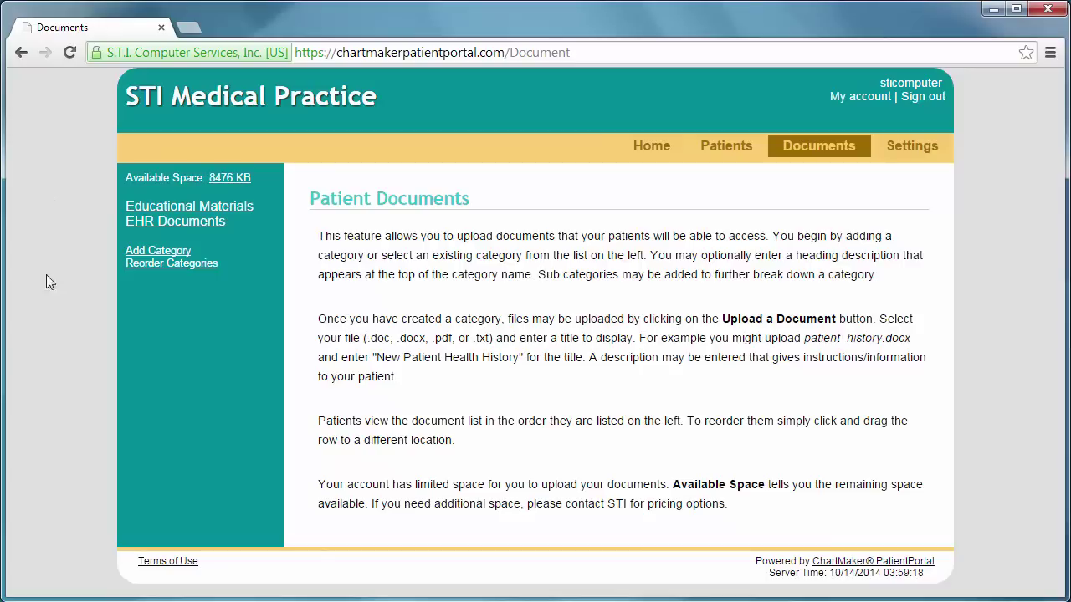
{"action": "left_click", "coordinate": [168, 206]}
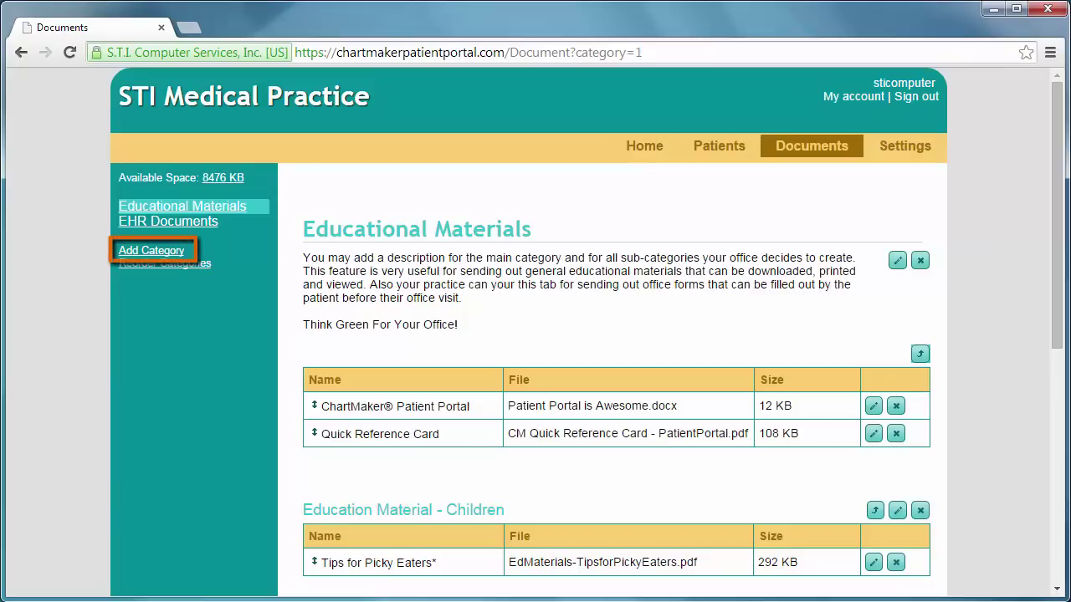
Add a document category named "Forms" with the description "Below is a list of forms that may need to be filled out upon registration."
{"action": "left_click", "coordinate": [171, 251]}
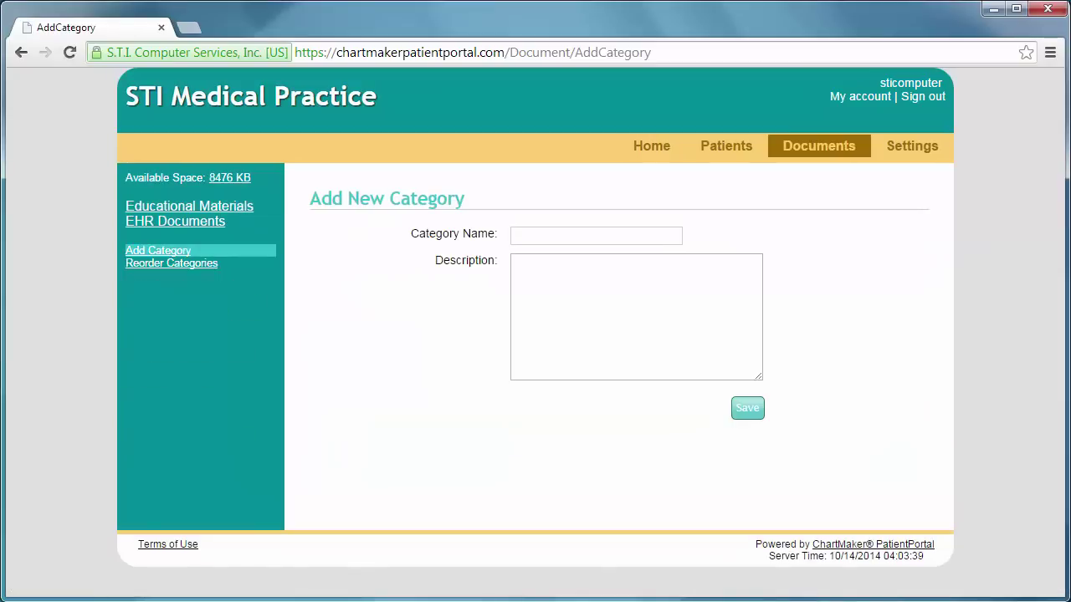
{"action": "left_click", "coordinate": [530, 231]}
{"action": "type", "text": "Forms"}
{"action": "key", "text": "Tab"}
{"action": "type", "text": "Below is a list of forms that may need to be filled out upon registration."}
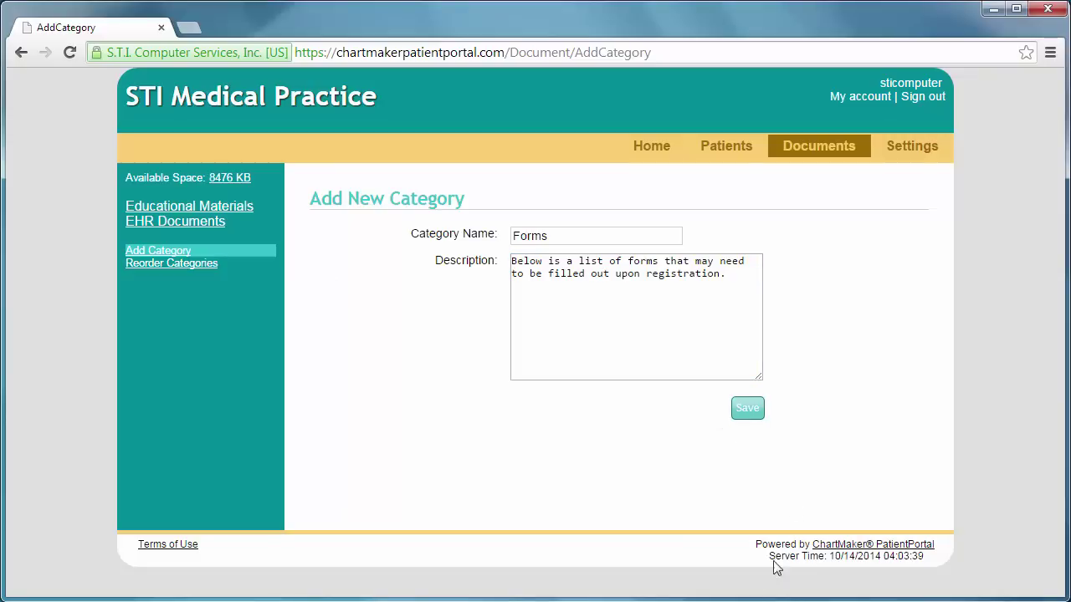
{"action": "left_click", "coordinate": [757, 410]}
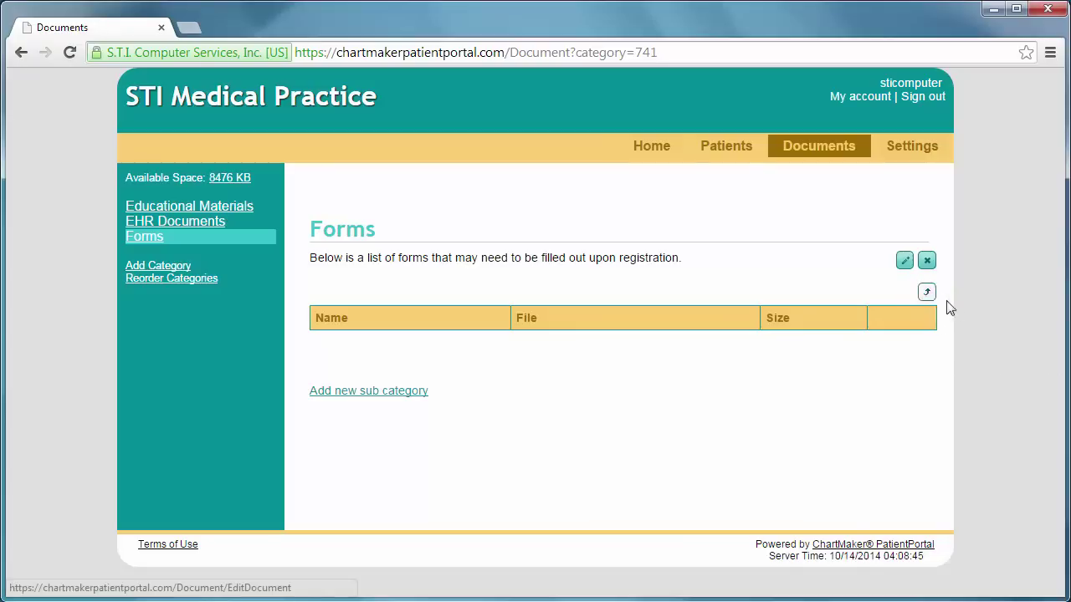
Upload _Registration Form.pdf to the Forms category as "Registration Form" with the description "All patients must fill this out and return to our office."
{"action": "left_click", "coordinate": [927, 292]}
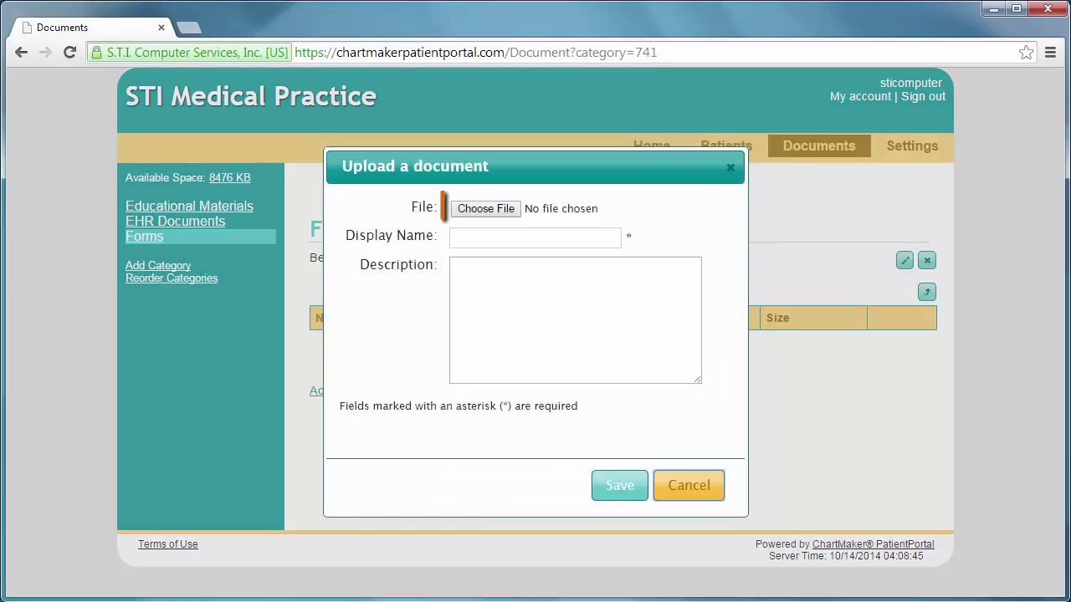
{"action": "left_click", "coordinate": [502, 215]}
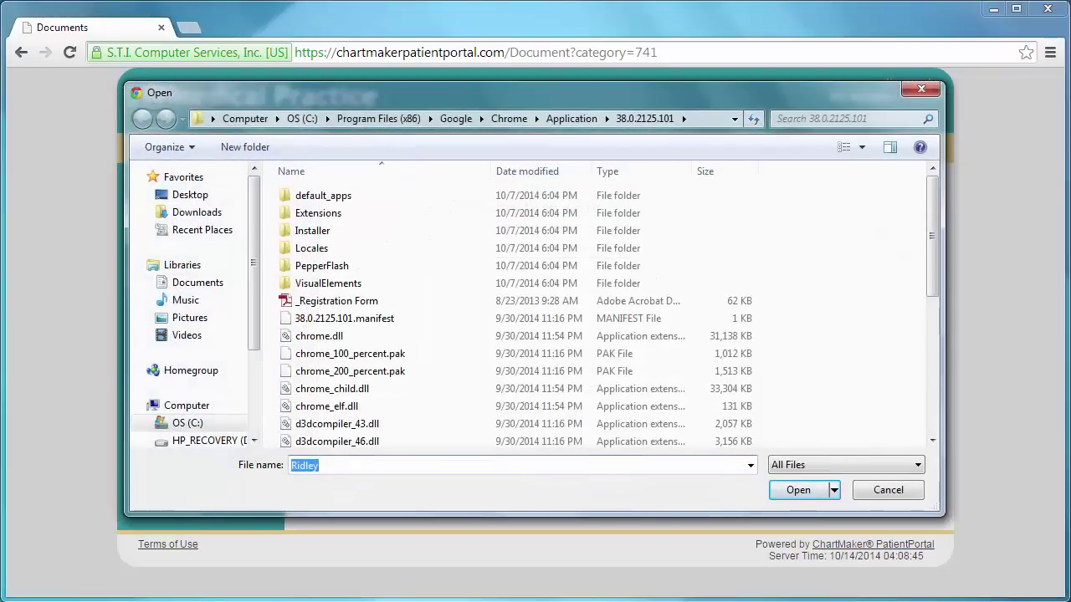
{"action": "left_click", "coordinate": [404, 299]}
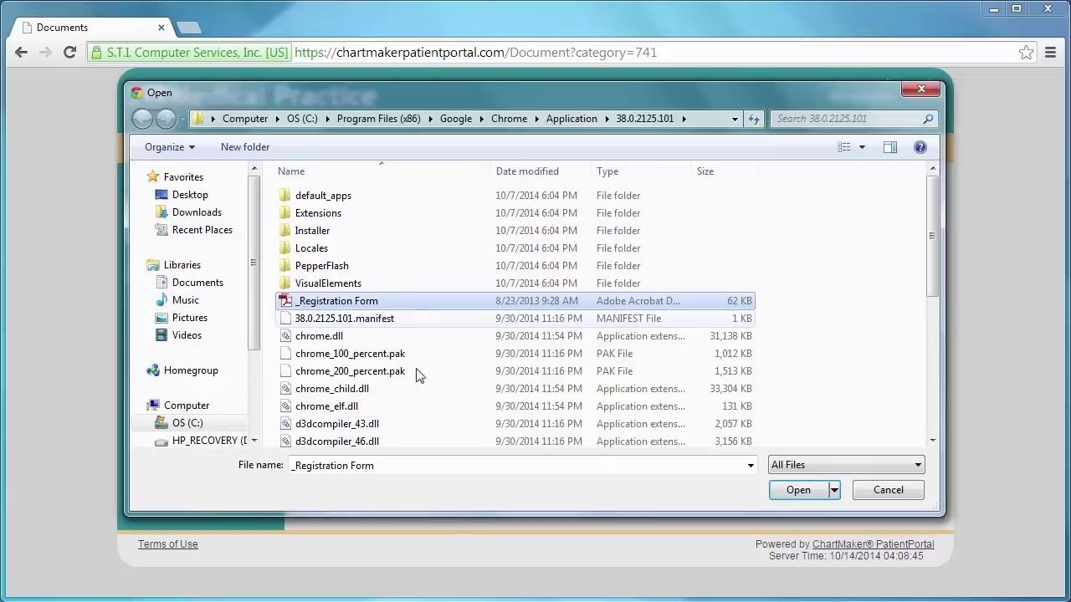
{"action": "left_click", "coordinate": [799, 499]}
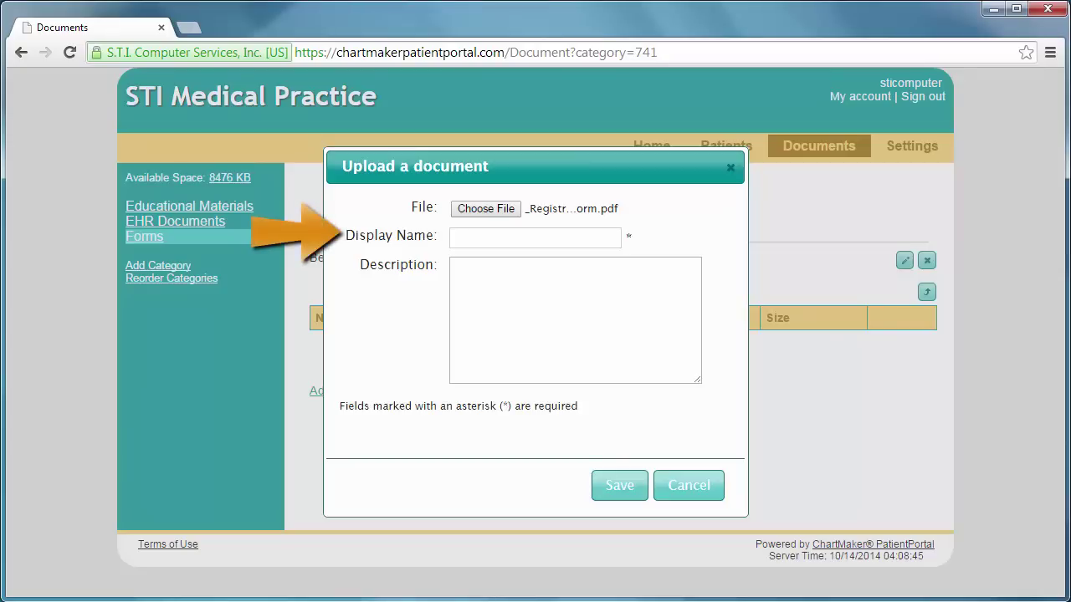
{"action": "left_click", "coordinate": [510, 238]}
{"action": "type", "text": "Registration Form"}
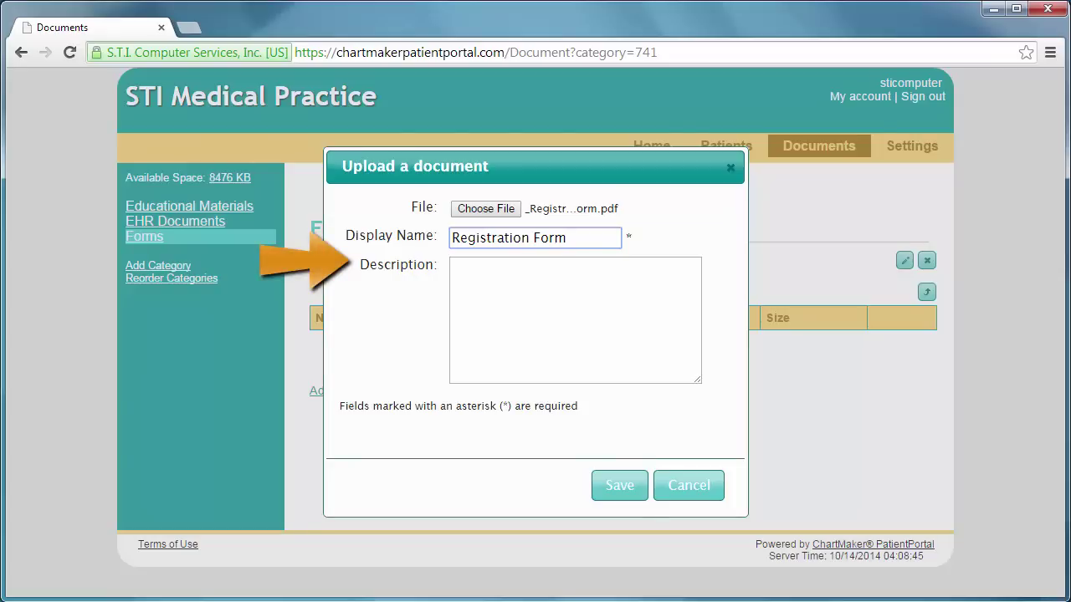
{"action": "left_click", "coordinate": [538, 366]}
{"action": "type", "text": "All patients must fill this out and return to our office."}
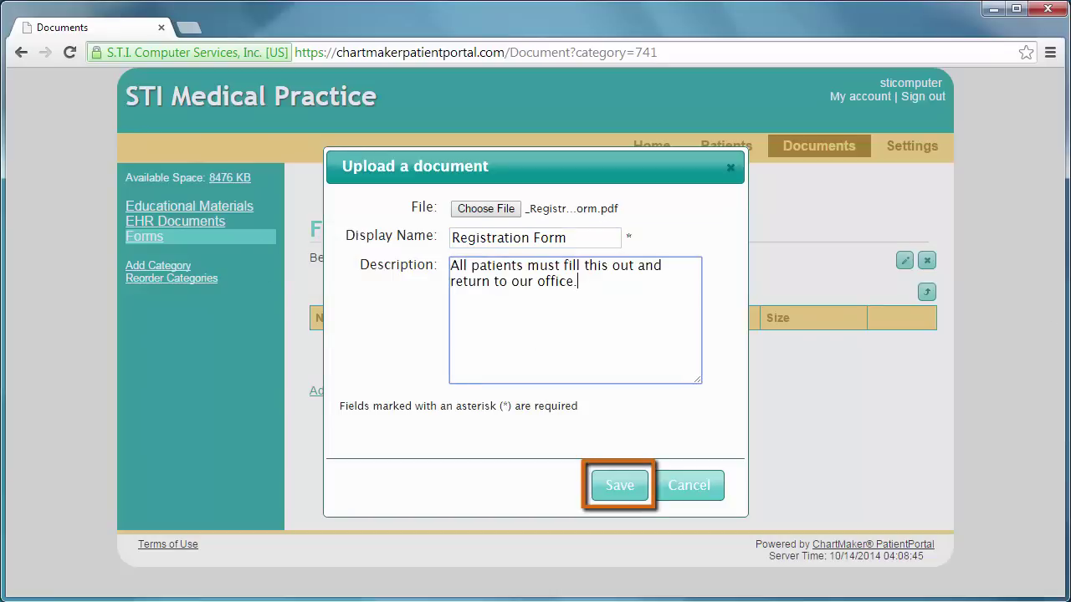
{"action": "left_click", "coordinate": [640, 488]}
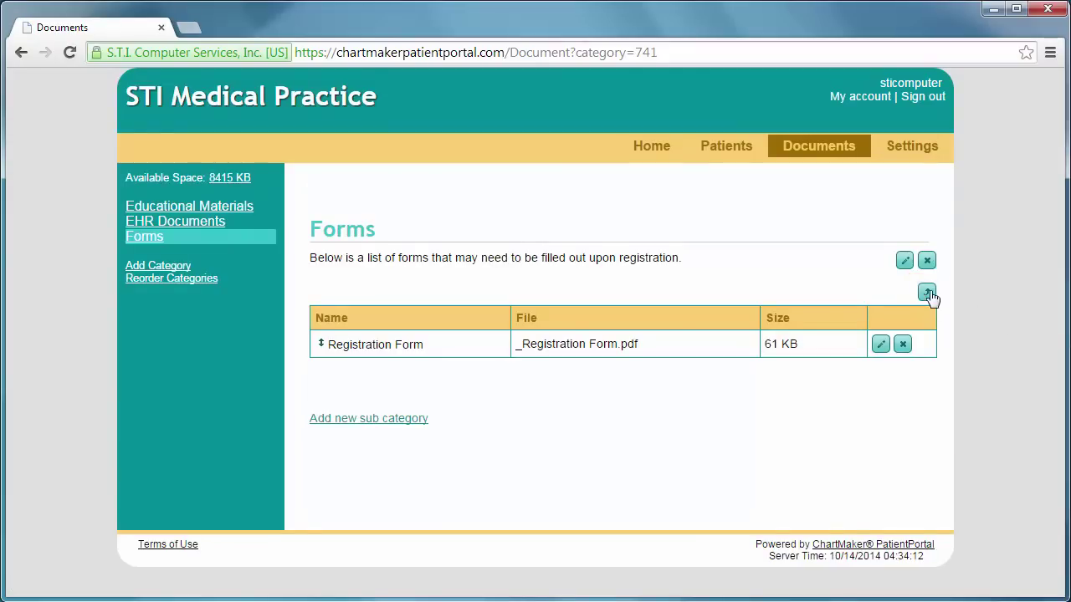
Upload the Word document _Consent Form for Medical Treatment to the Forms category with the display name "Consent Form"
{"action": "left_click", "coordinate": [927, 293]}
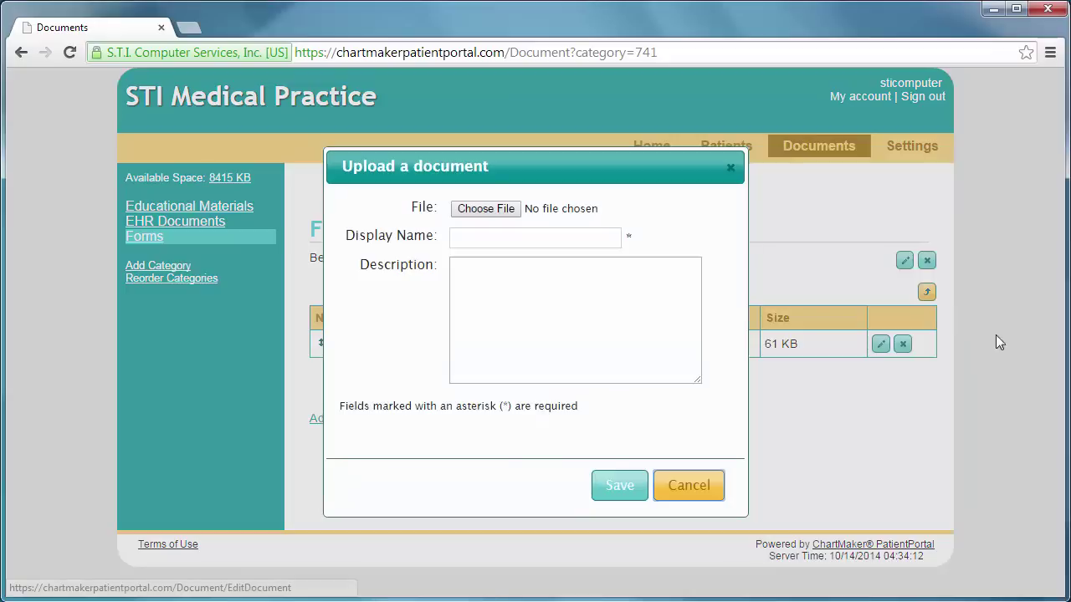
{"action": "left_click", "coordinate": [486, 210]}
{"action": "left_click", "coordinate": [380, 302]}
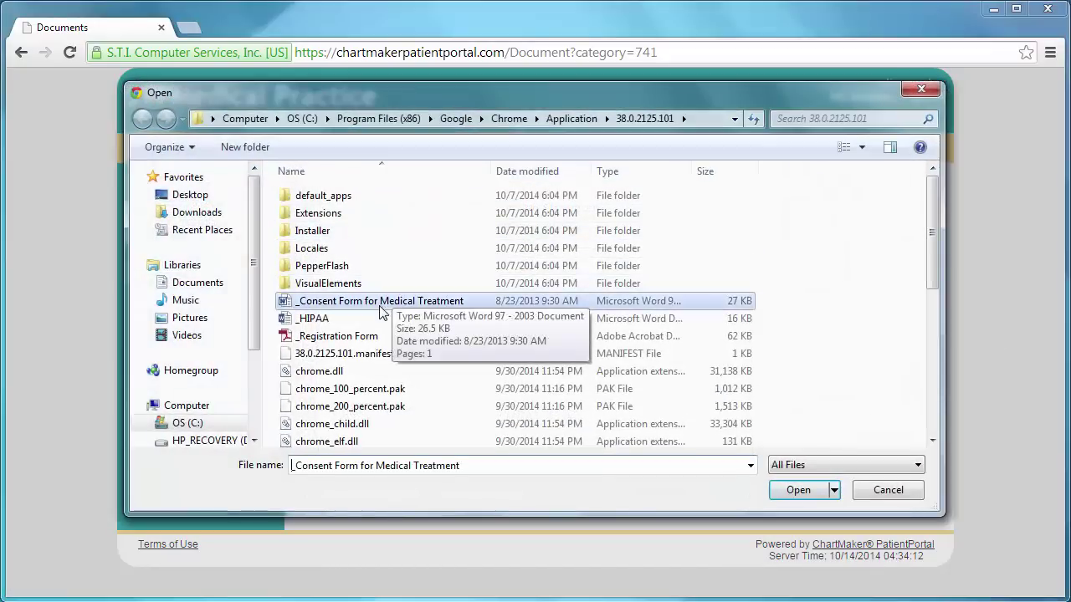
{"action": "double_click", "coordinate": [380, 303]}
{"action": "left_click", "coordinate": [558, 237]}
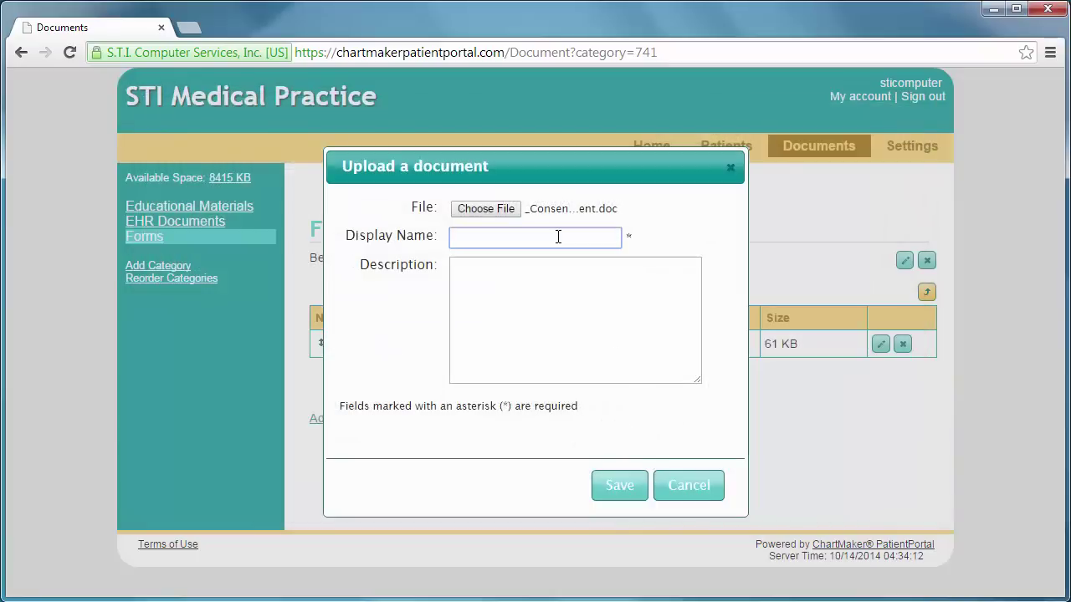
{"action": "type", "text": "Consent Form"}
{"action": "left_click", "coordinate": [619, 484]}
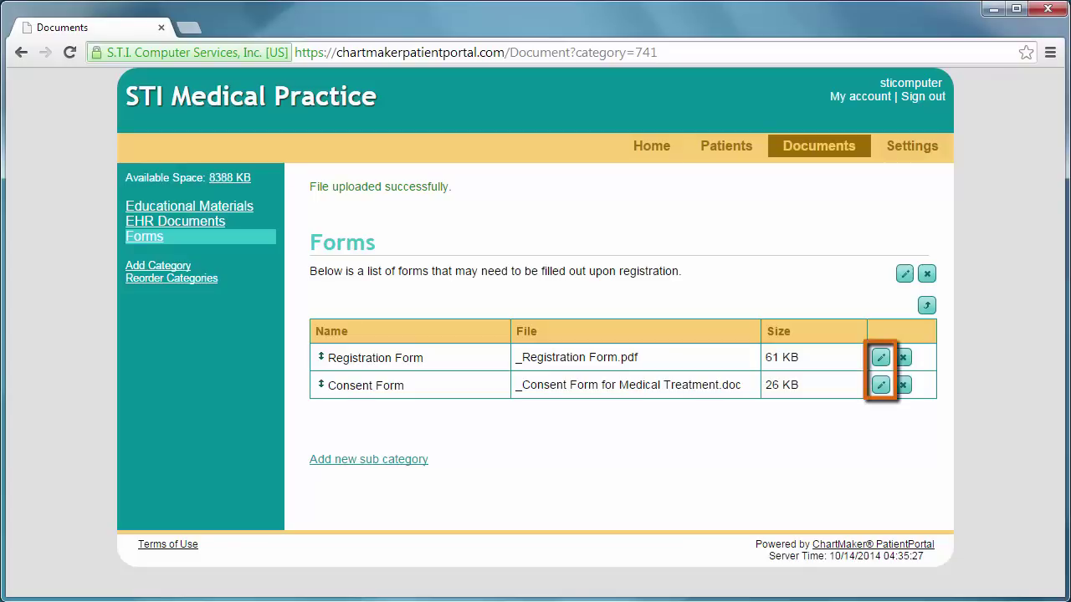
Examine the editable details of the Registration Form document and close them without saving
{"action": "left_click", "coordinate": [880, 358]}
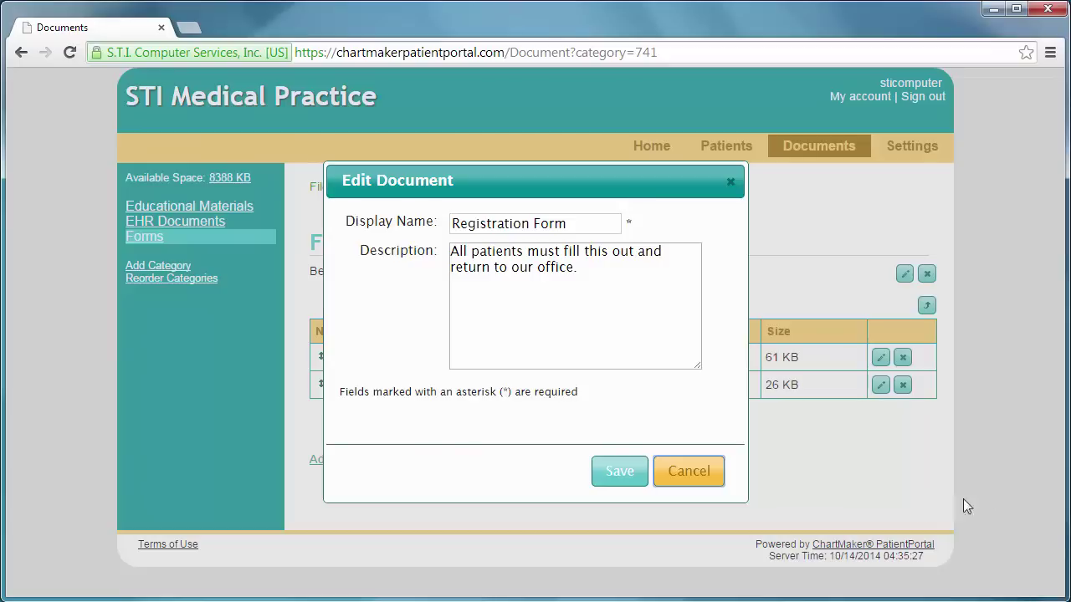
{"action": "left_click", "coordinate": [712, 469]}
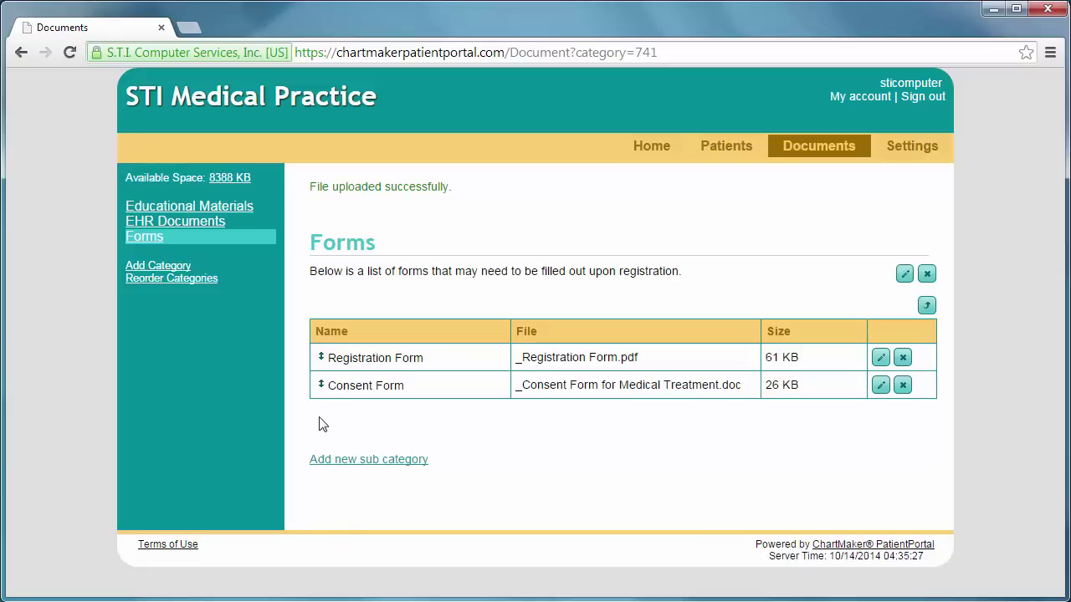
In the Forms category, move Consent Form above Registration Form and add a subcategory named "HIPAA"
{"action": "left_click_drag", "start_coordinate": [322, 387], "coordinate": [322, 358]}
{"action": "left_click_drag", "start_coordinate": [323, 357], "coordinate": [323, 358]}
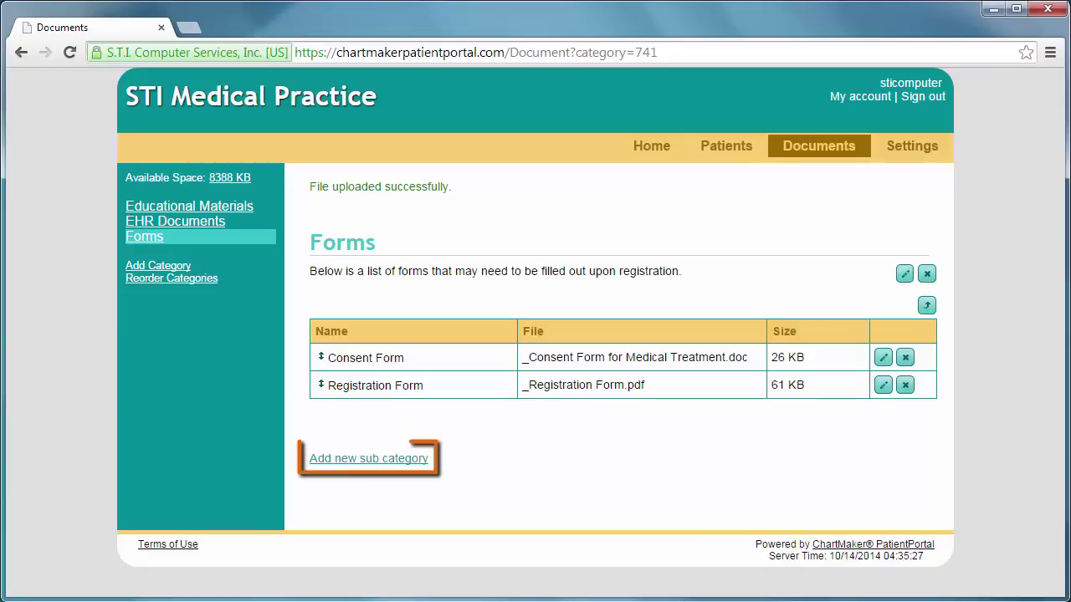
{"action": "left_click", "coordinate": [397, 460]}
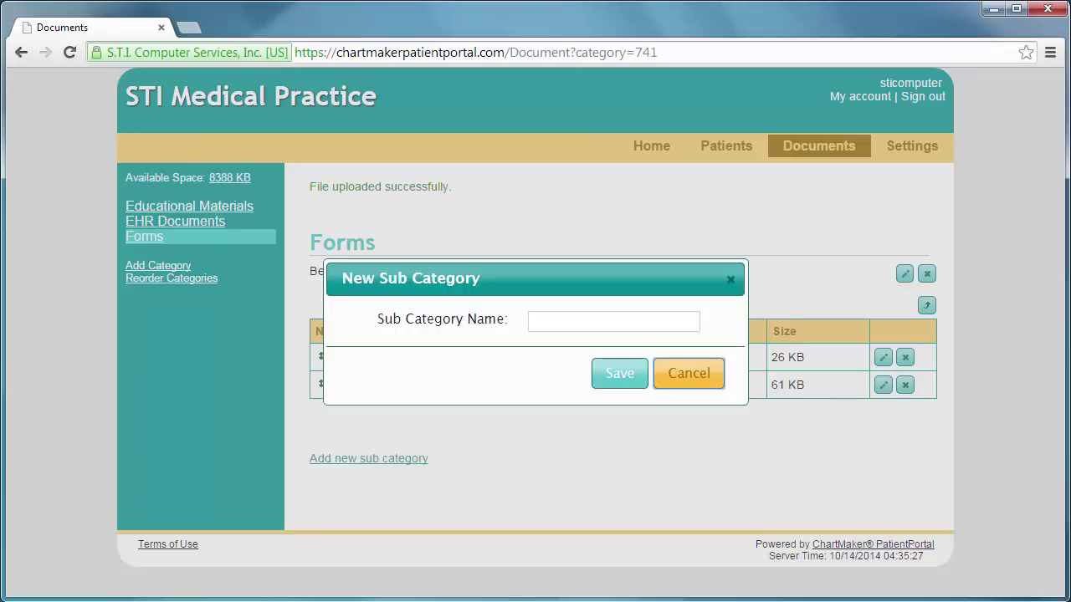
{"action": "left_click", "coordinate": [569, 322]}
{"action": "type", "text": "HIPAA"}
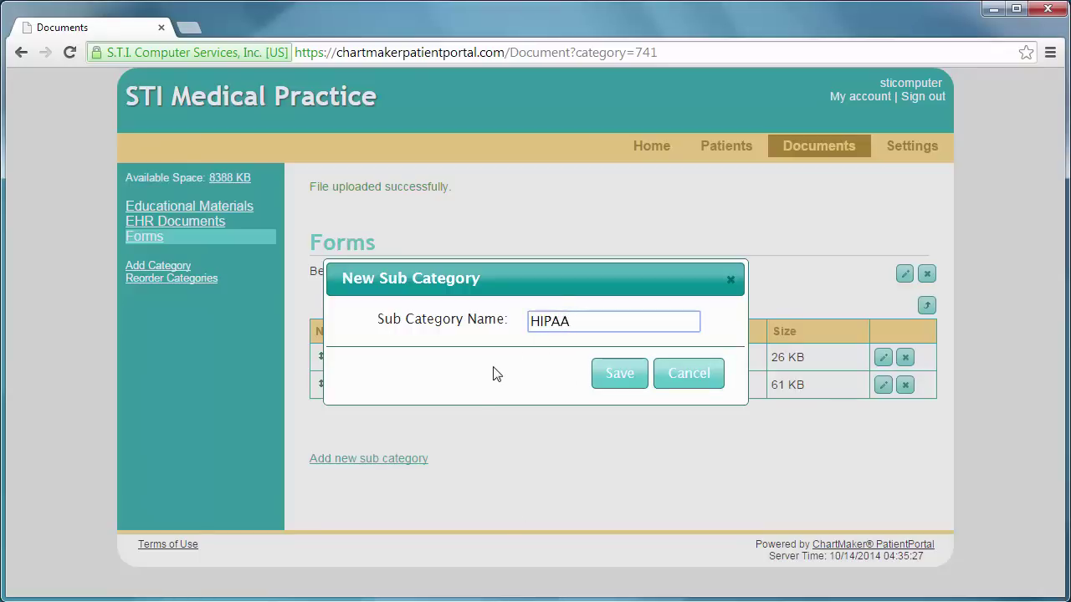
{"action": "left_click", "coordinate": [624, 377]}
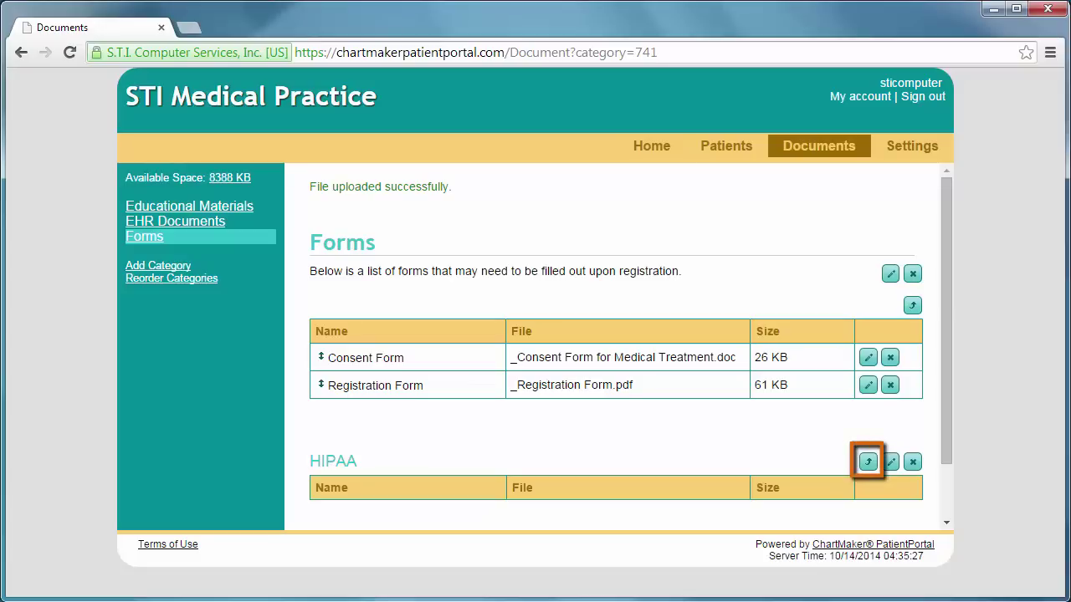
Upload _HIPAA.docx to the HIPAA subcategory with the display name "HIPAA Form"
{"action": "left_click", "coordinate": [868, 461]}
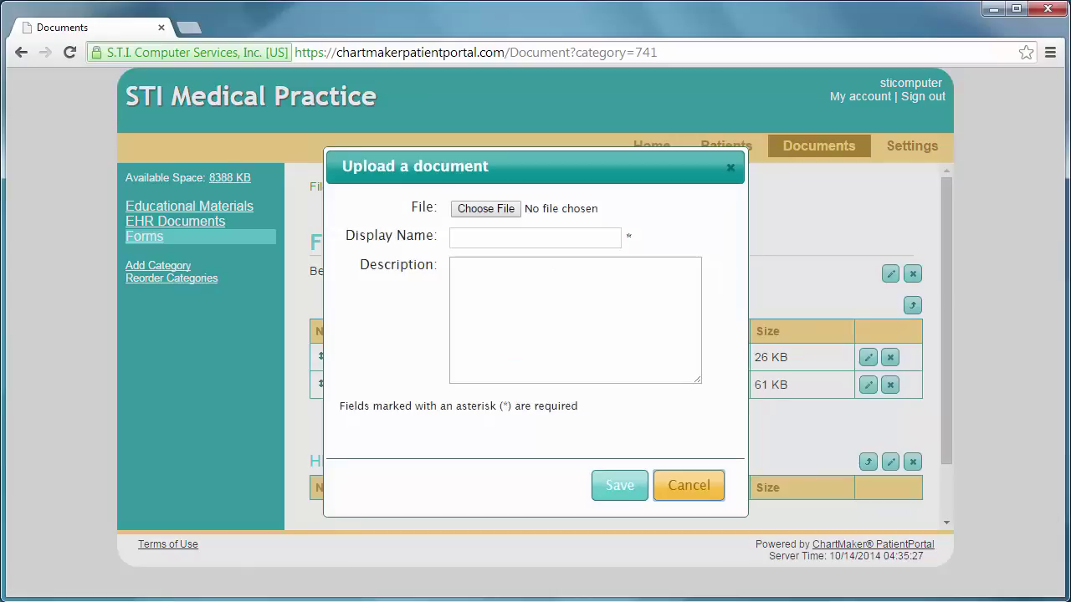
{"action": "left_click", "coordinate": [490, 209]}
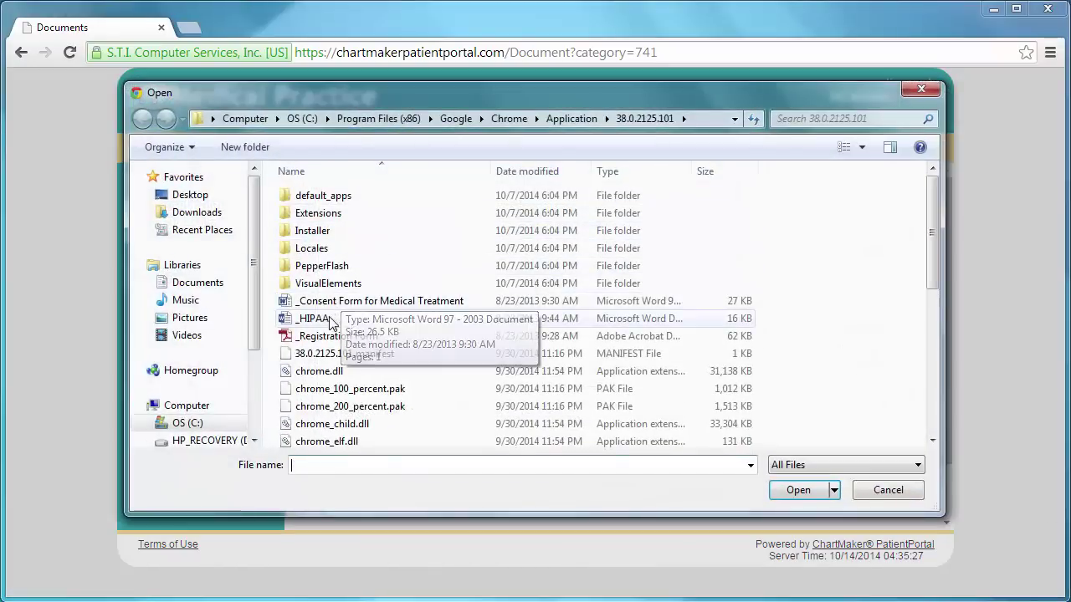
{"action": "left_click", "coordinate": [316, 317]}
{"action": "left_click", "coordinate": [795, 489]}
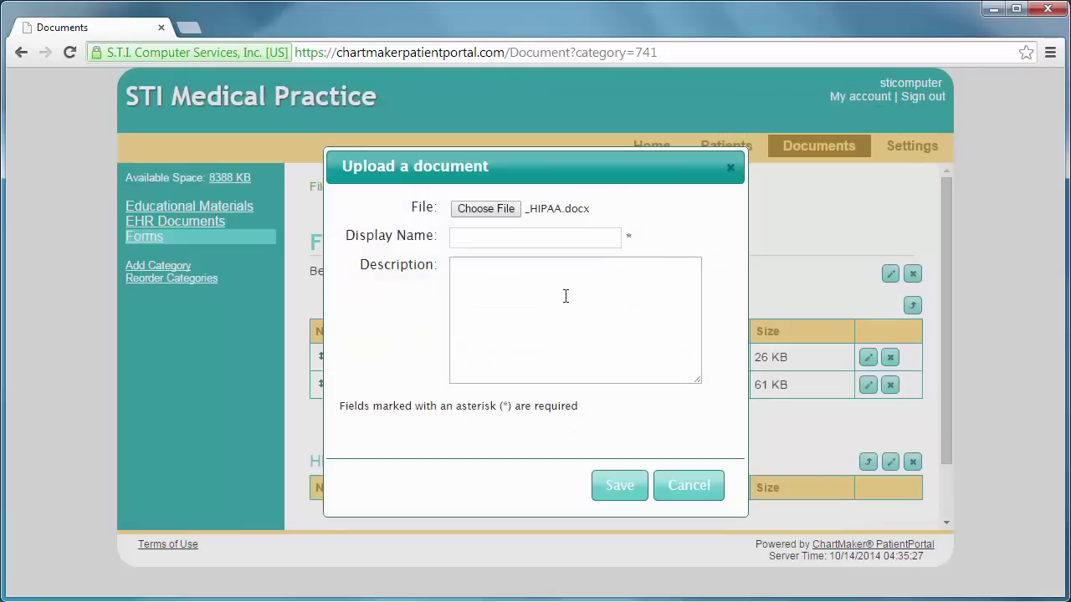
{"action": "left_click", "coordinate": [531, 238]}
{"action": "type", "text": "HIPAA Form"}
{"action": "left_click", "coordinate": [619, 485]}
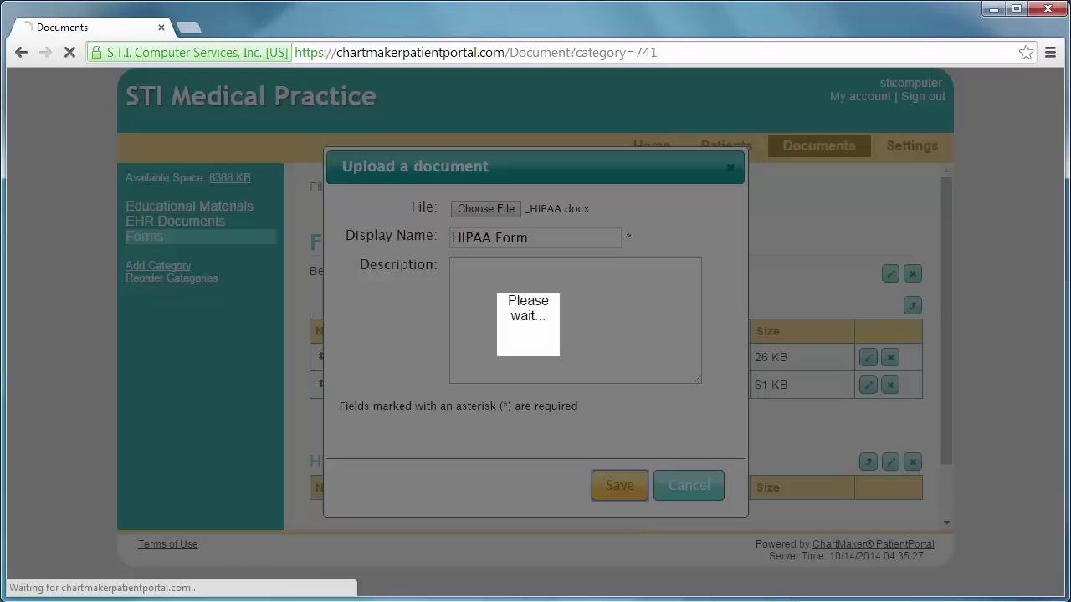
{"action": "scroll", "coordinate": [579, 333], "scroll_direction": "down", "scroll_amount": 1}
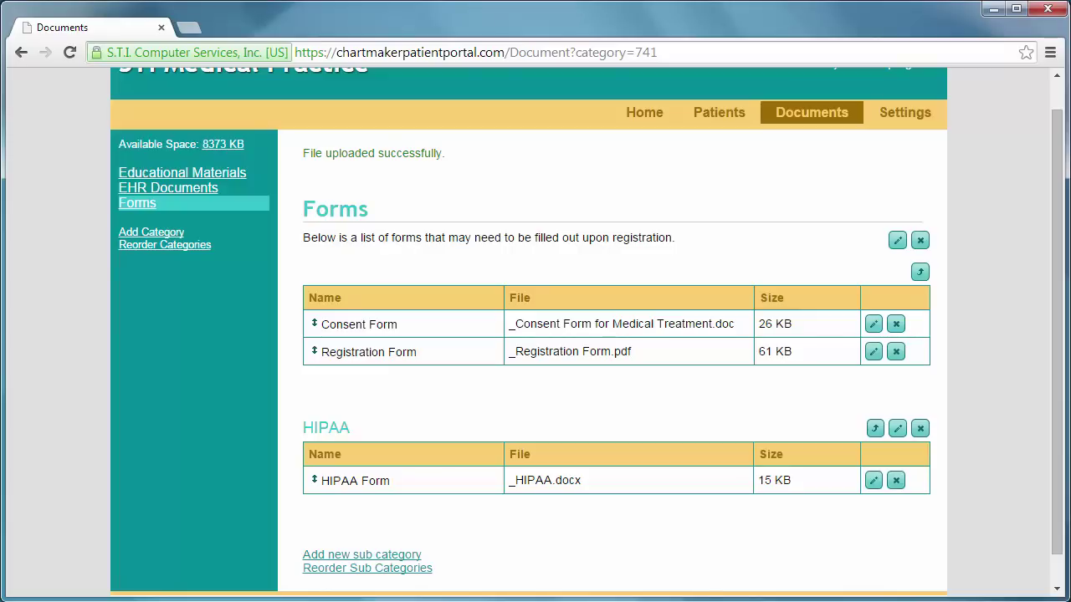
Reorder the document categories by moving Forms above EHR Documents
{"action": "left_click", "coordinate": [127, 246]}
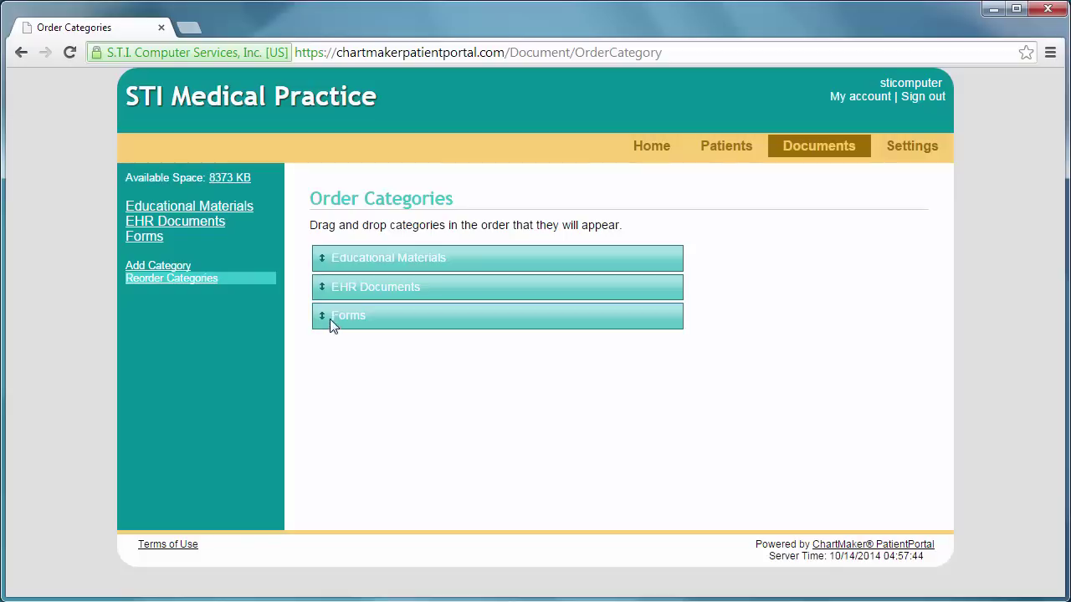
{"action": "left_click_drag", "start_coordinate": [329, 319], "coordinate": [322, 283]}
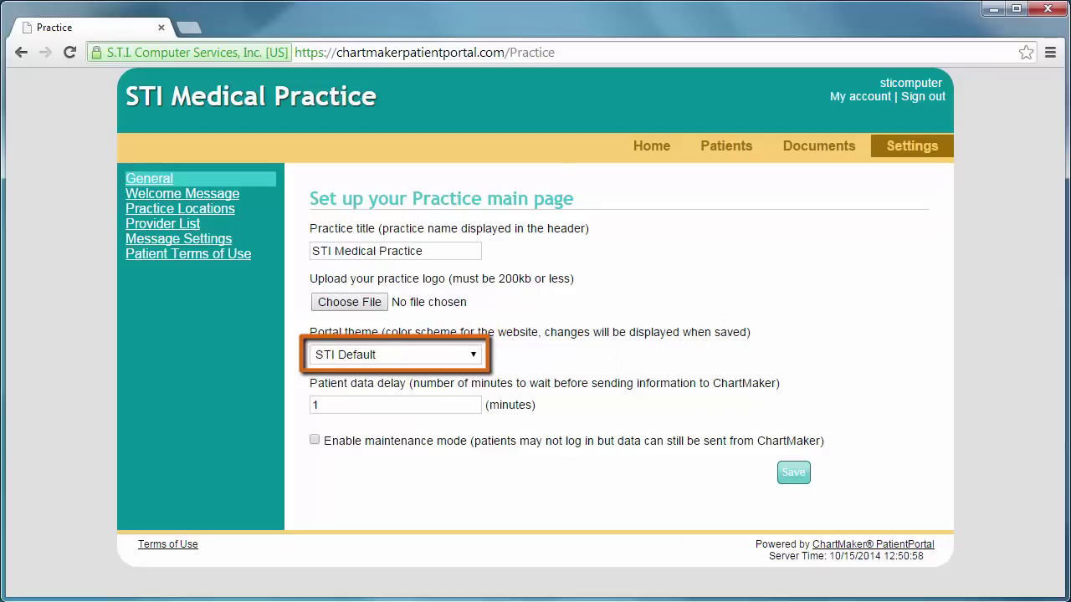
Set the portal theme to Dark Gray and save the general practice settings
{"action": "left_click", "coordinate": [473, 360]}
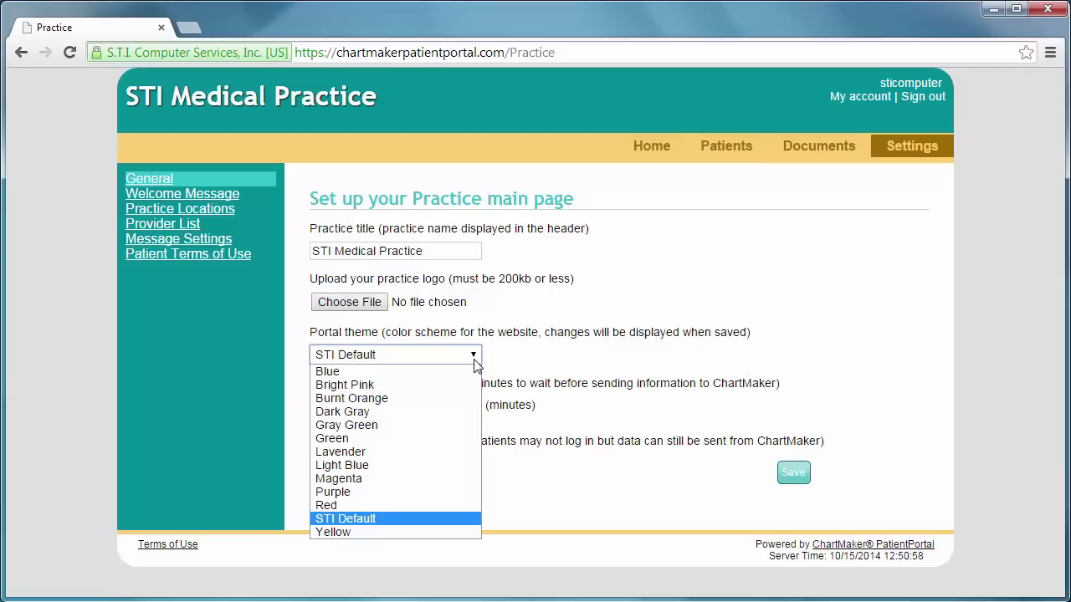
{"action": "left_click", "coordinate": [440, 411]}
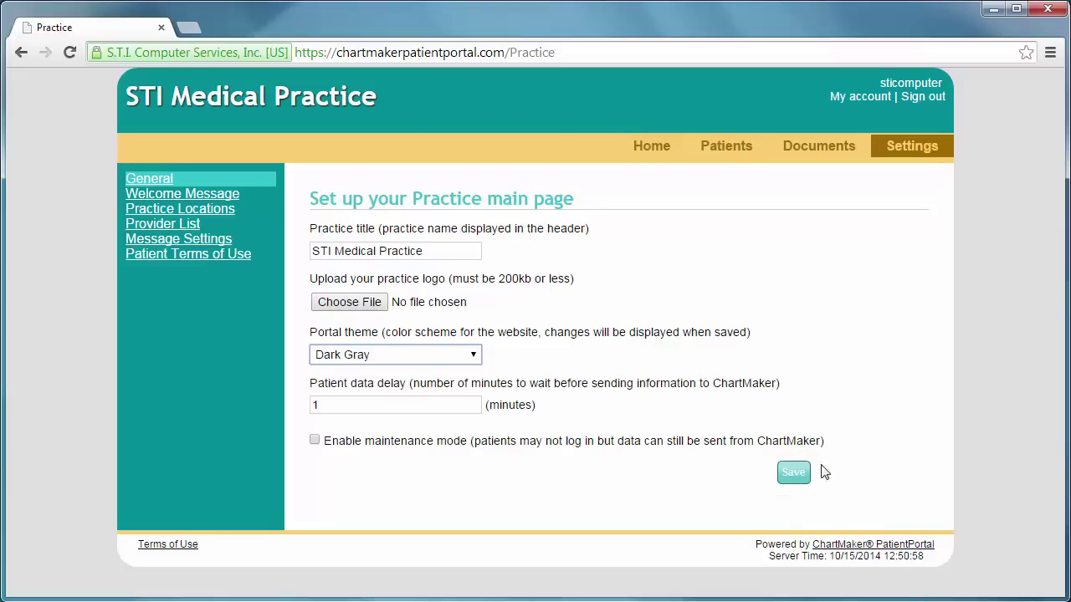
{"action": "left_click", "coordinate": [795, 474]}
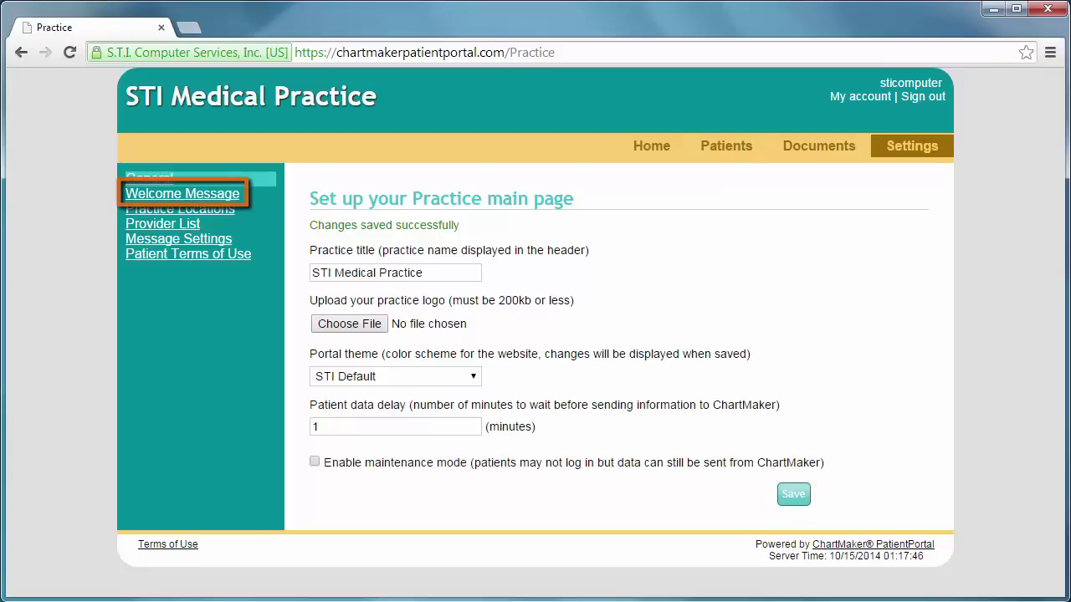
Review the welcome message, and add the non-primary practice location "Remote Site" with its address, phone number and the description "Blood draw available"
{"action": "left_click", "coordinate": [183, 193]}
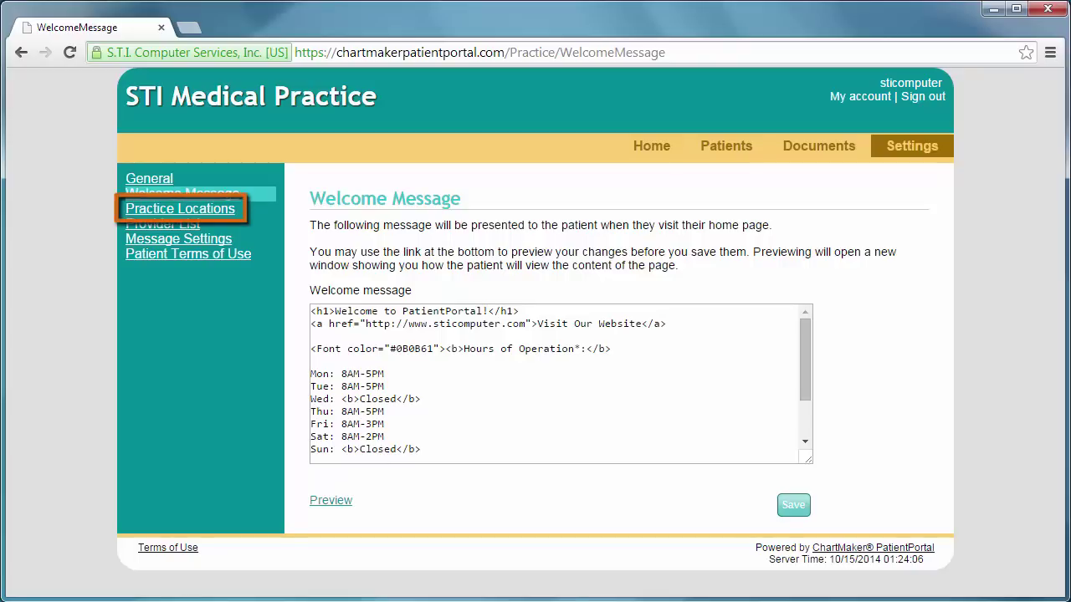
{"action": "left_click", "coordinate": [136, 210]}
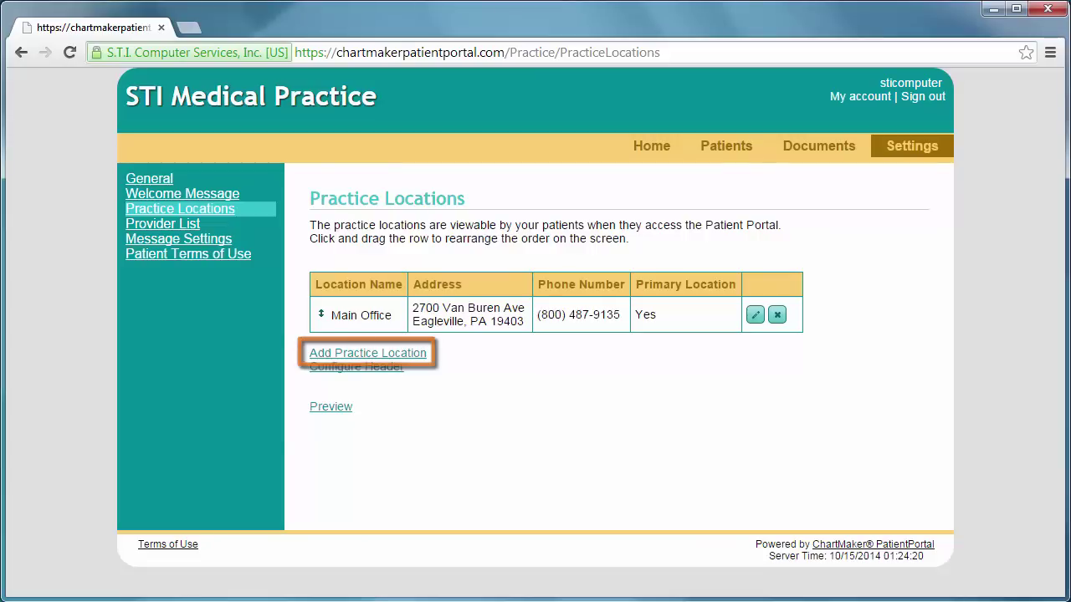
{"action": "left_click", "coordinate": [388, 355]}
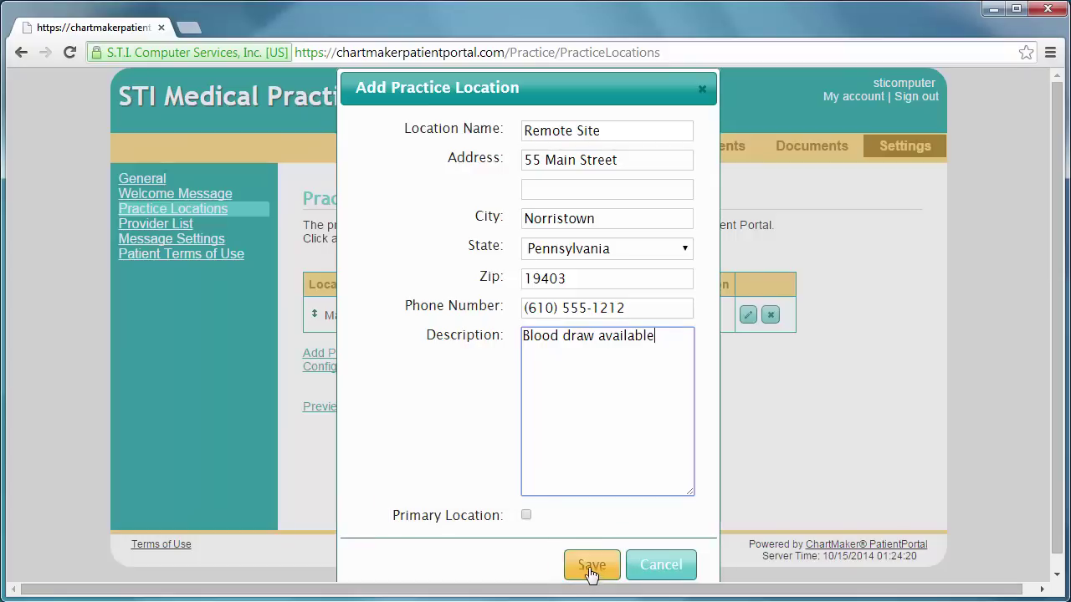
{"action": "left_click", "coordinate": [591, 571]}
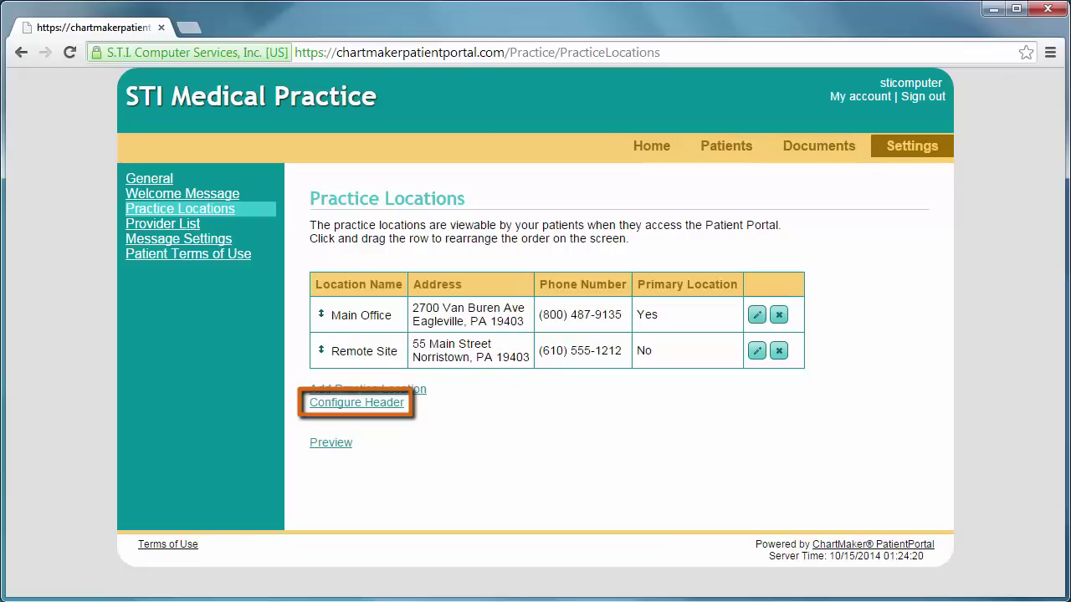
Configure the portal header to display the primary location's phone number
{"action": "left_click", "coordinate": [395, 405]}
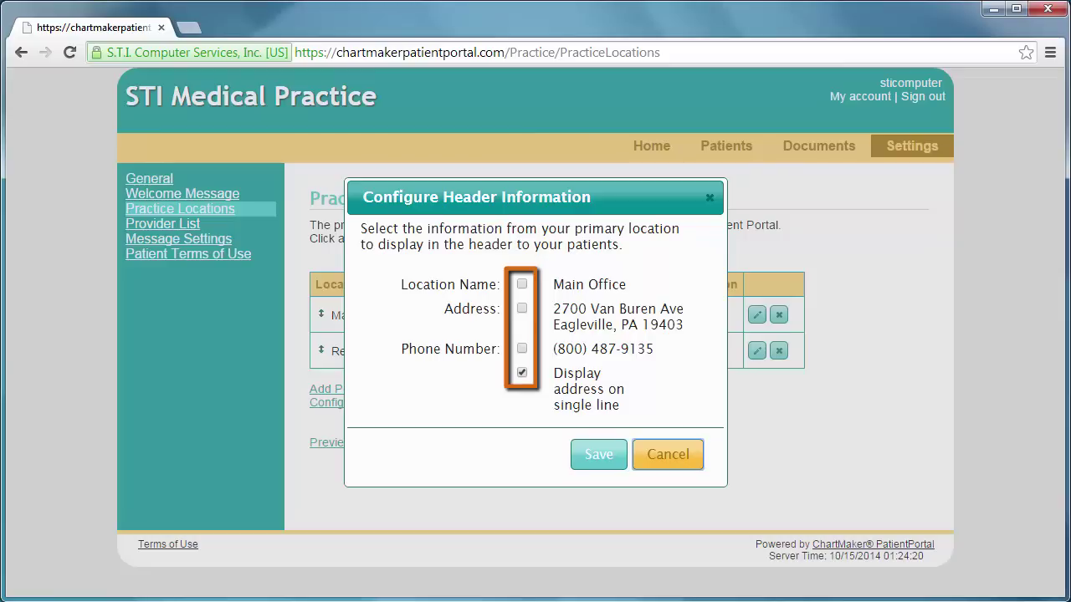
{"action": "left_click", "coordinate": [522, 349]}
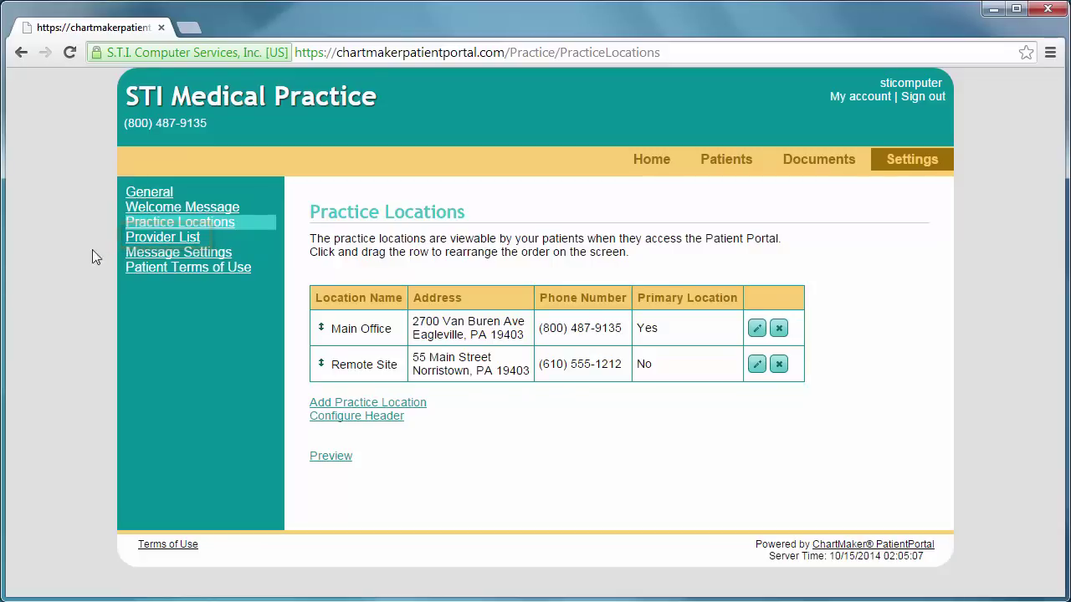
Add a provider to the provider list, entering the provider's full name and NPI number
{"action": "left_click", "coordinate": [146, 238]}
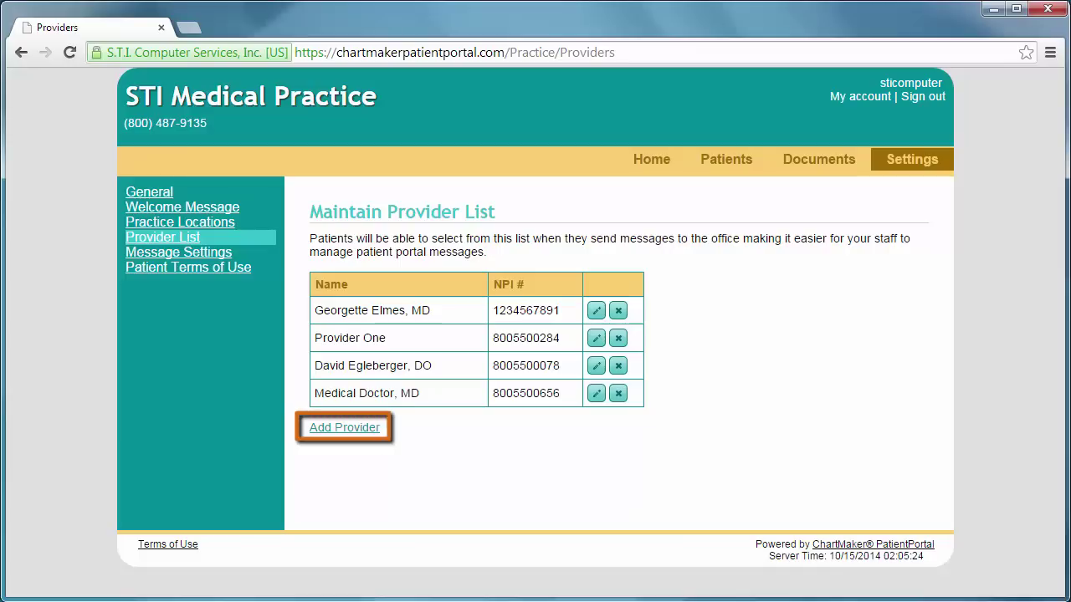
{"action": "left_click", "coordinate": [321, 431]}
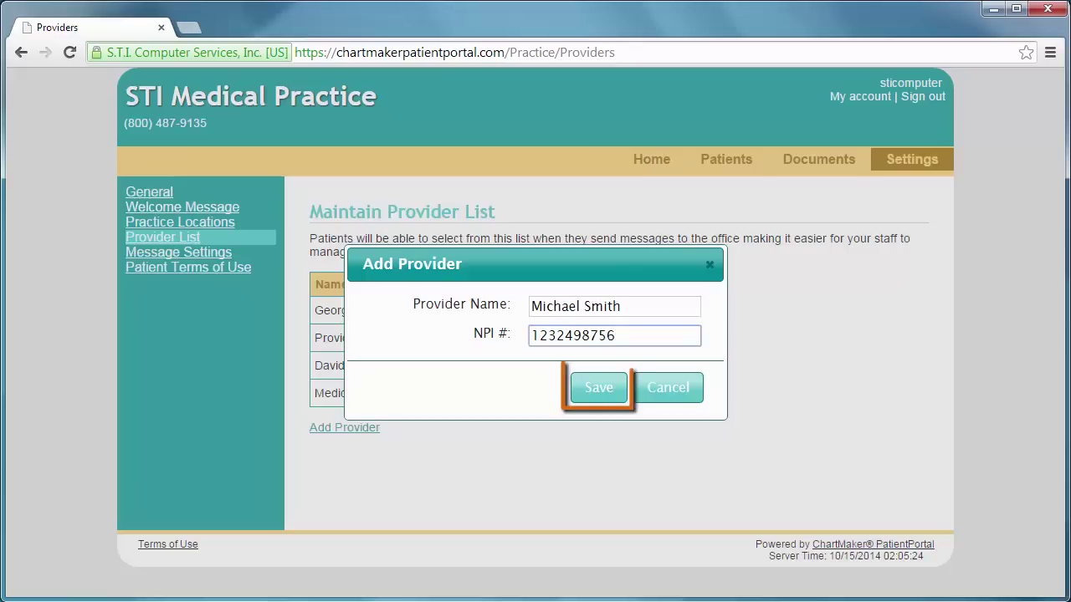
{"action": "left_click", "coordinate": [610, 393]}
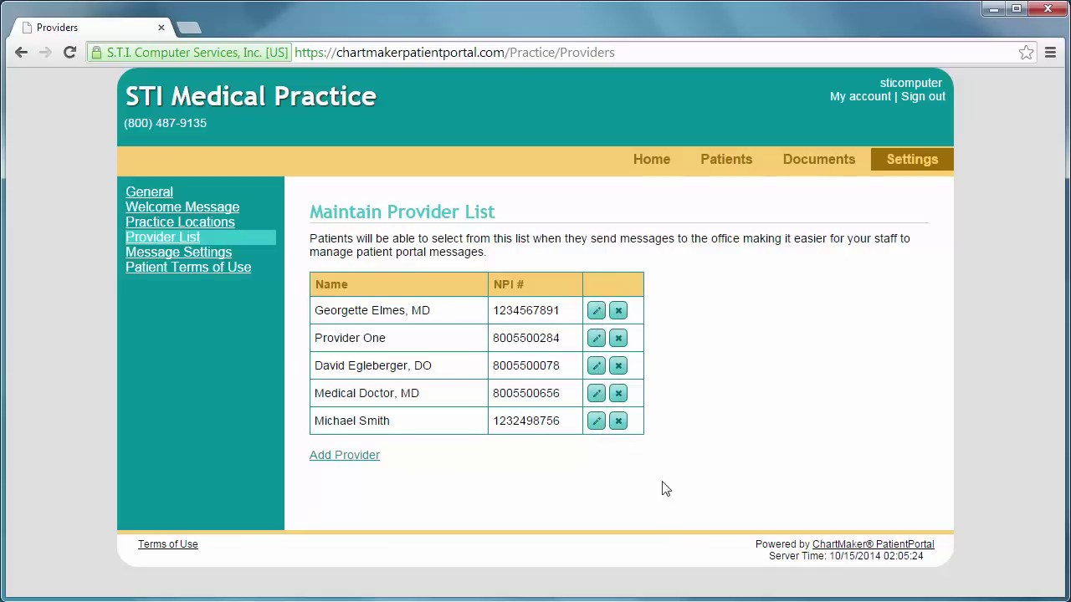
Delete the last provider from the provider list
{"action": "left_click", "coordinate": [618, 421]}
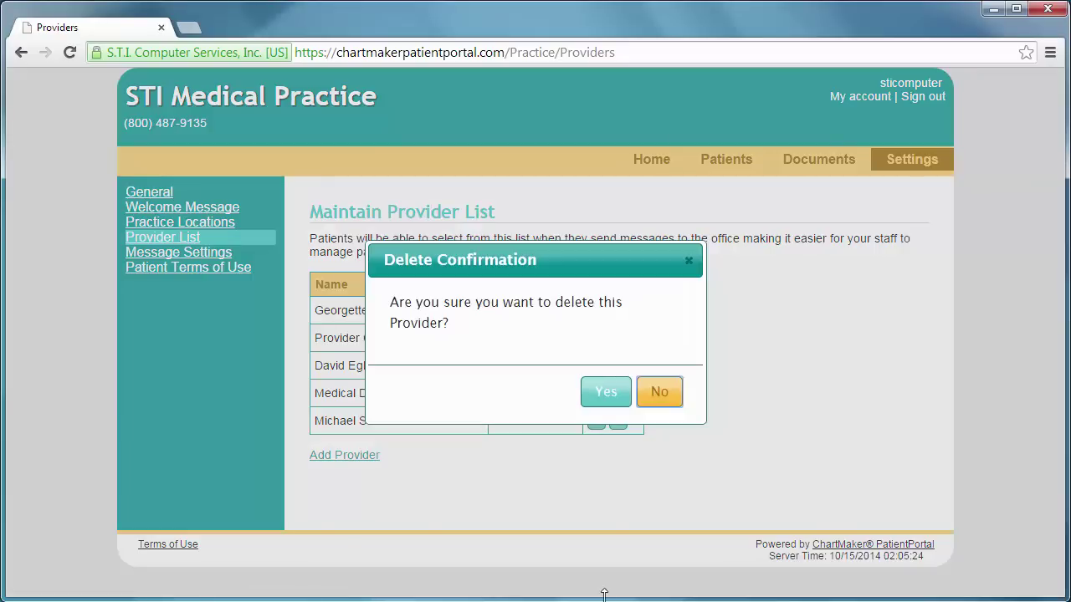
{"action": "left_click", "coordinate": [605, 391]}
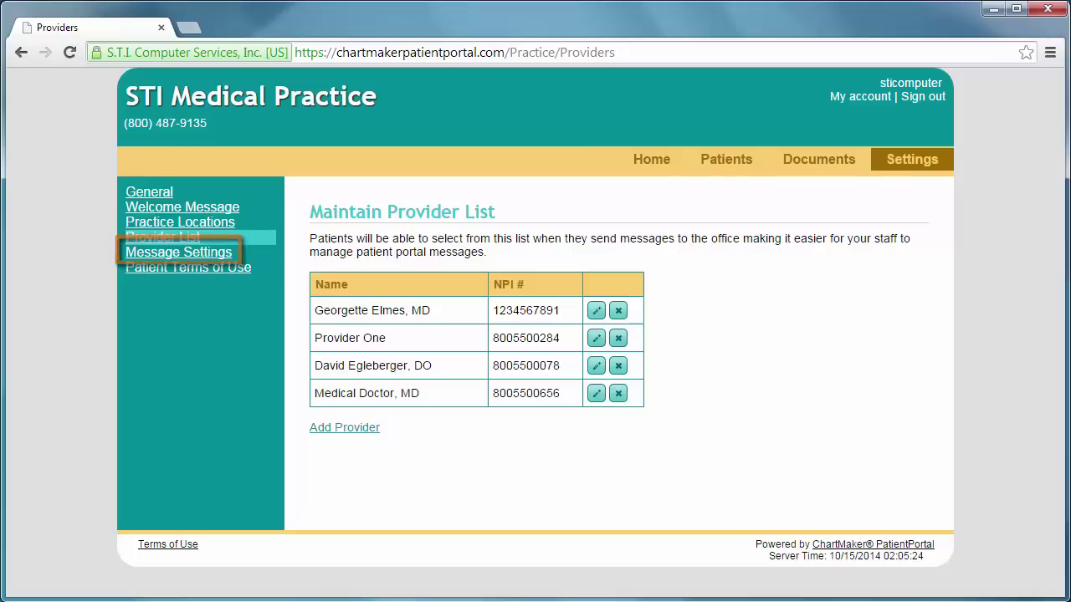
Review the patient instructions for each message type in Message Settings and save them
{"action": "left_click", "coordinate": [143, 254]}
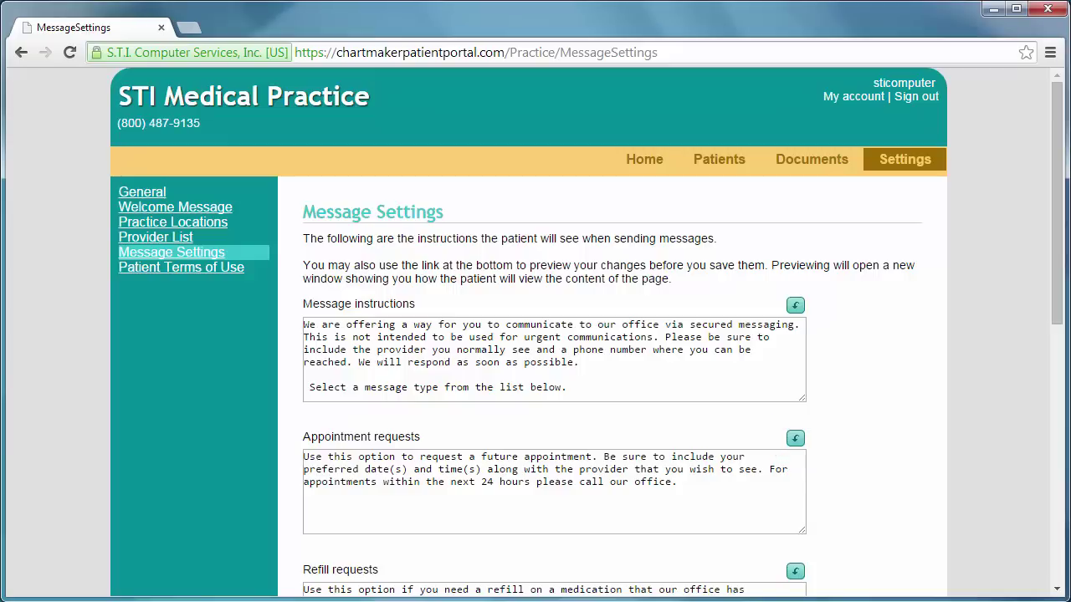
{"action": "scroll", "coordinate": [536, 334], "scroll_direction": "down", "scroll_amount": 7}
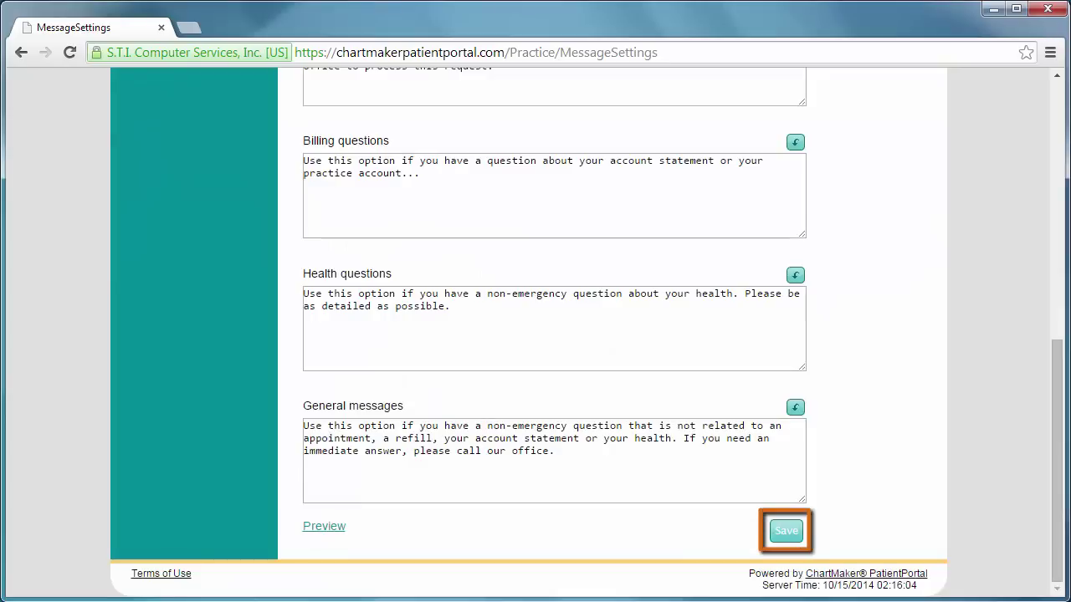
{"action": "left_click", "coordinate": [785, 530]}
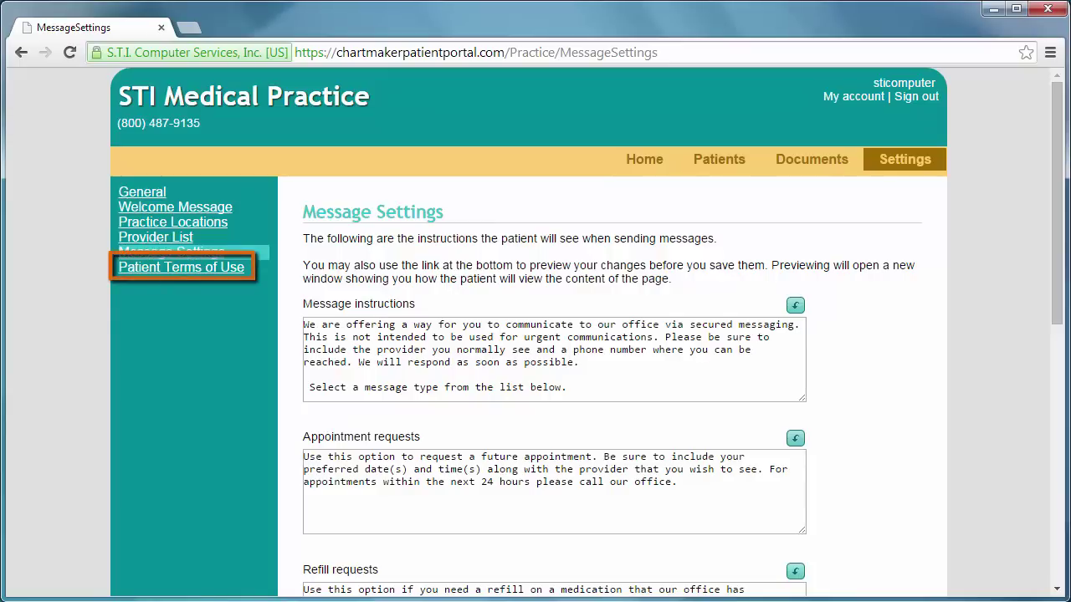
Examine the patient authorization agreement in the Patient Terms of Use settings
{"action": "left_click", "coordinate": [119, 268]}
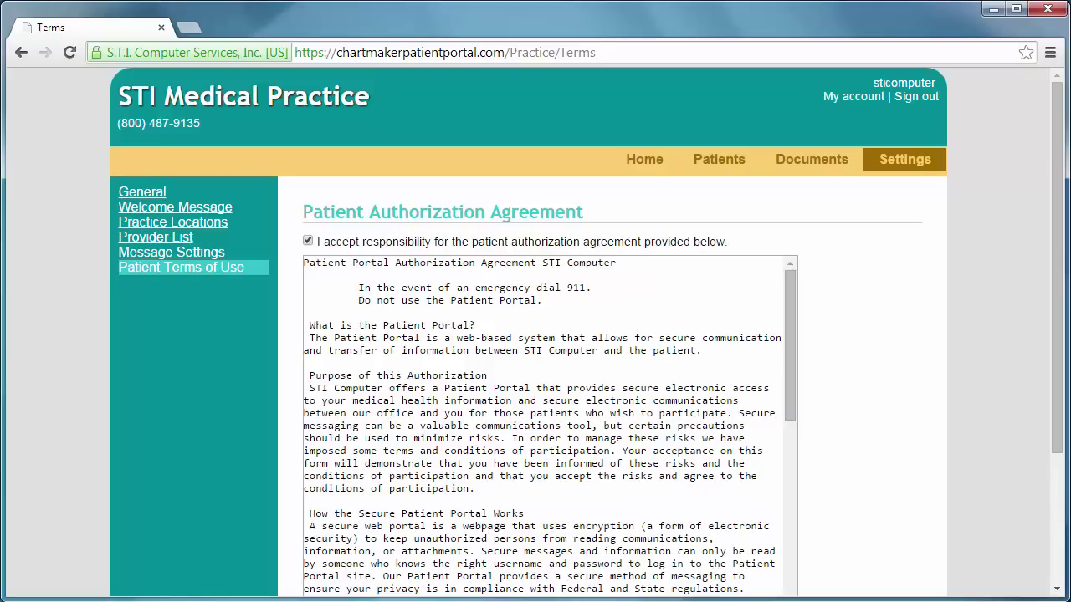
{"action": "scroll", "coordinate": [536, 335], "scroll_direction": "down", "scroll_amount": 3}
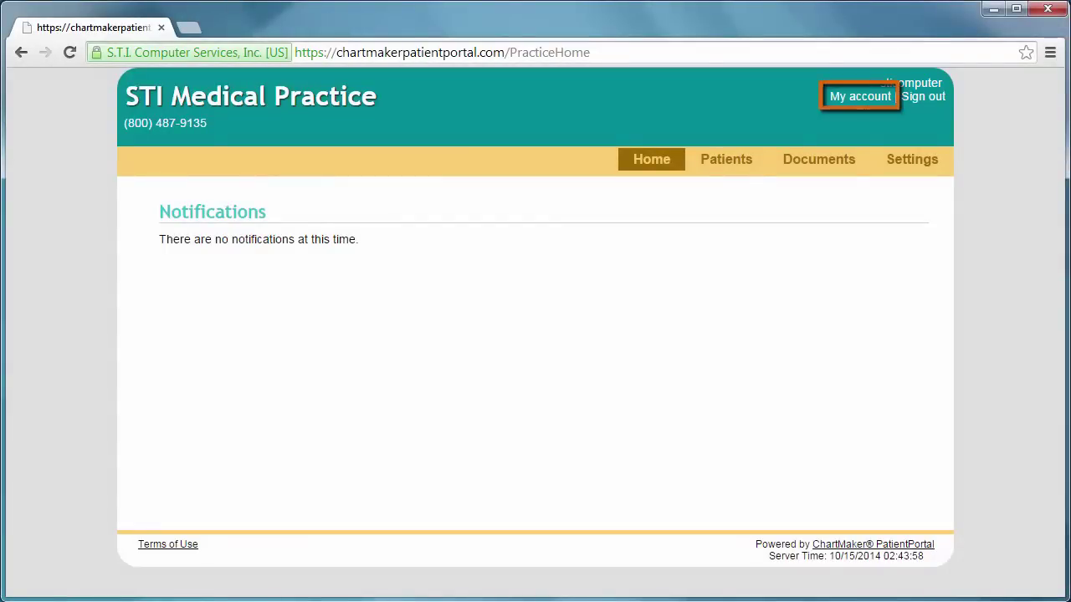
Open the practice's account details, and open Messages in the patient's view of the portal
{"action": "left_click", "coordinate": [872, 98]}
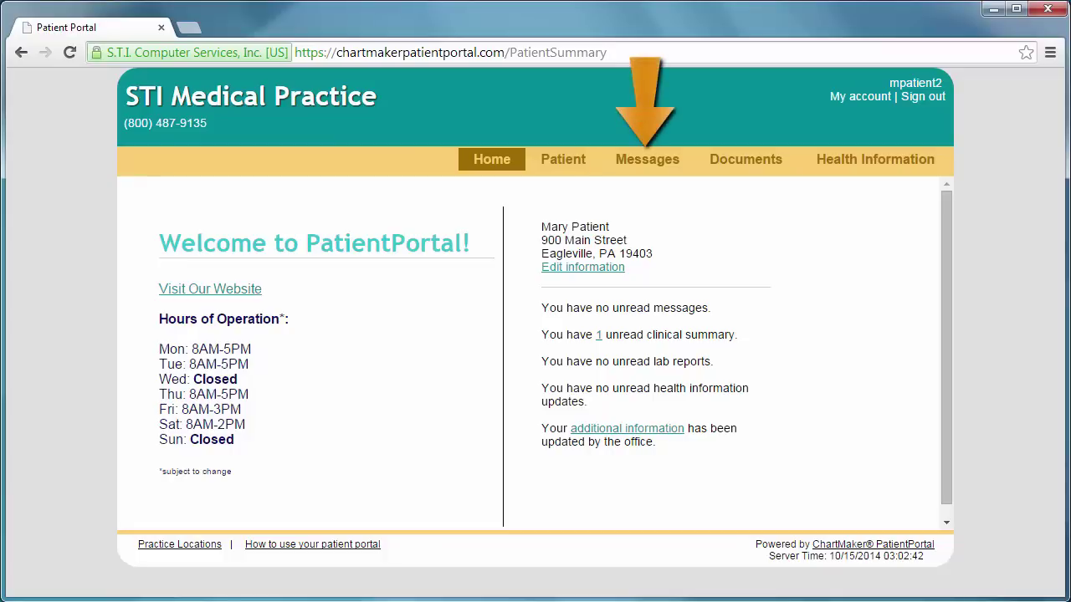
{"action": "left_click", "coordinate": [685, 175]}
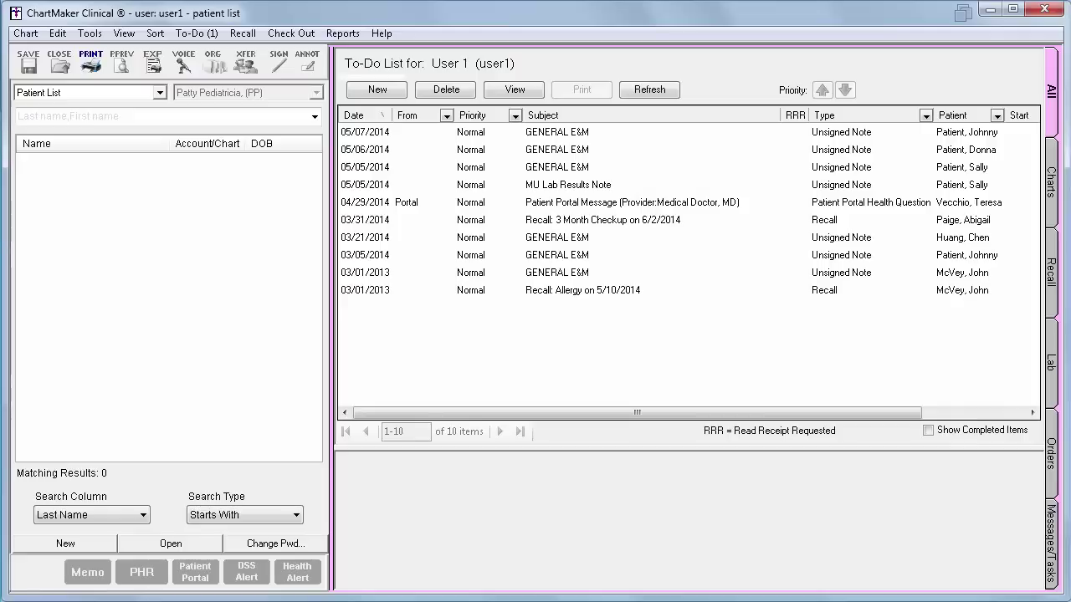
Open the Patient Portal Appointment Requests distribution list from a new message's recipient selection, save the list, and discard the message
{"action": "left_click", "coordinate": [195, 34]}
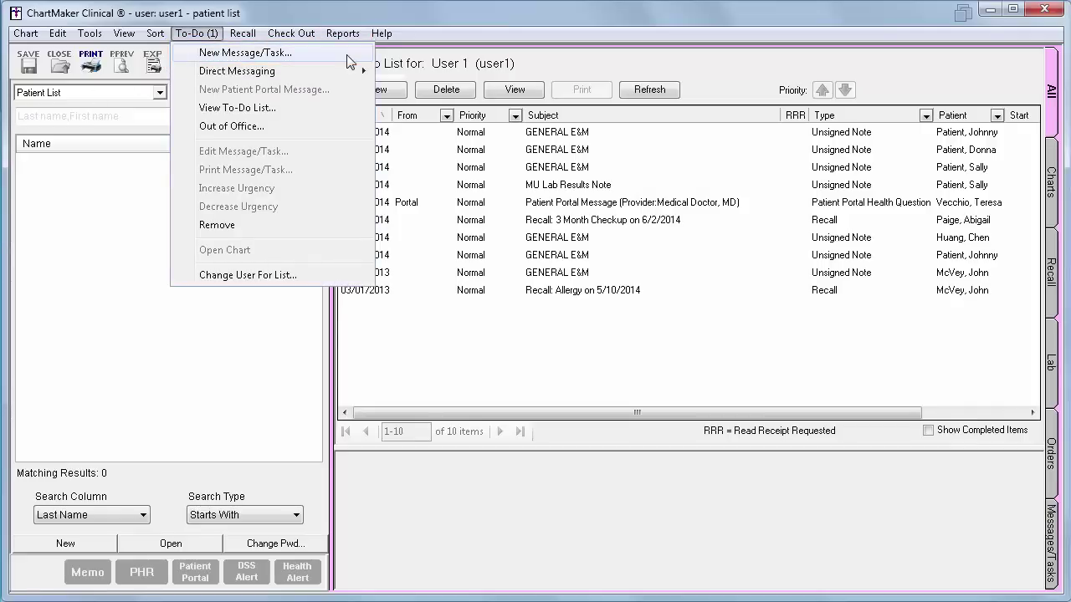
{"action": "left_click", "coordinate": [346, 53]}
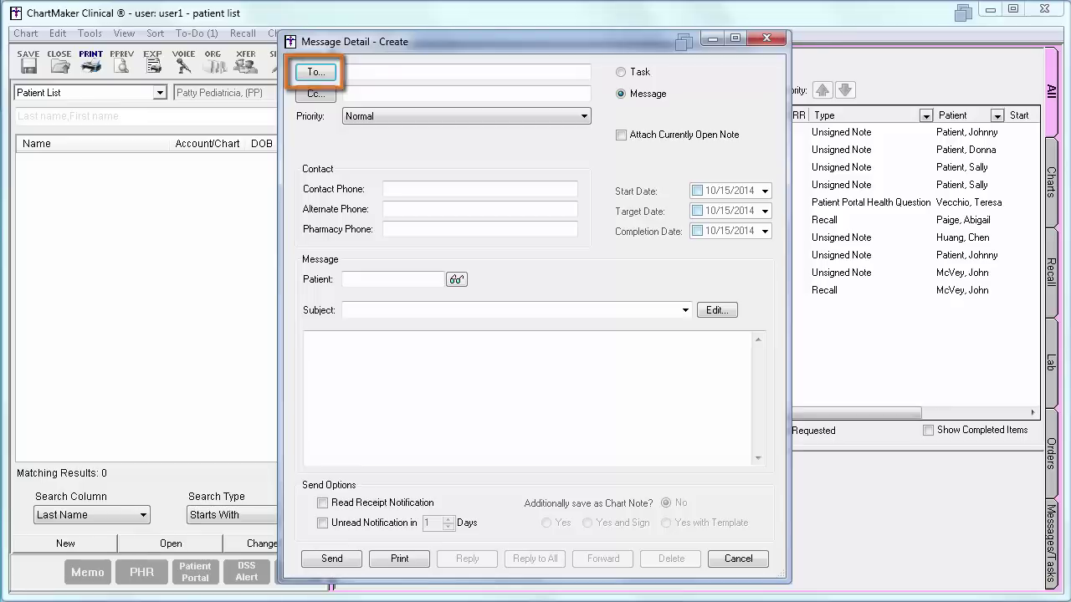
{"action": "left_click", "coordinate": [315, 73]}
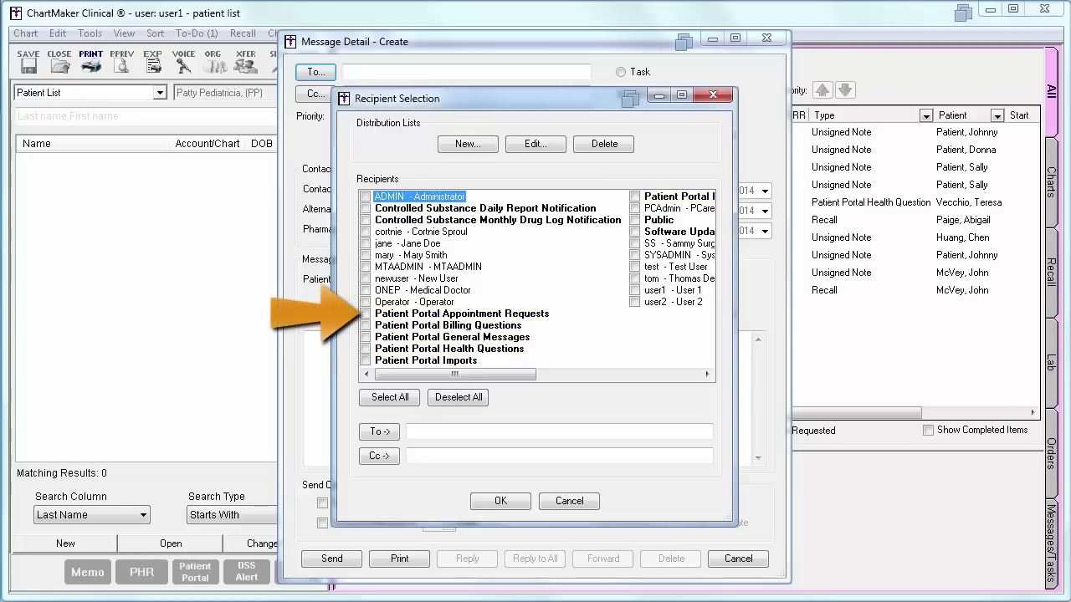
{"action": "left_click", "coordinate": [514, 314]}
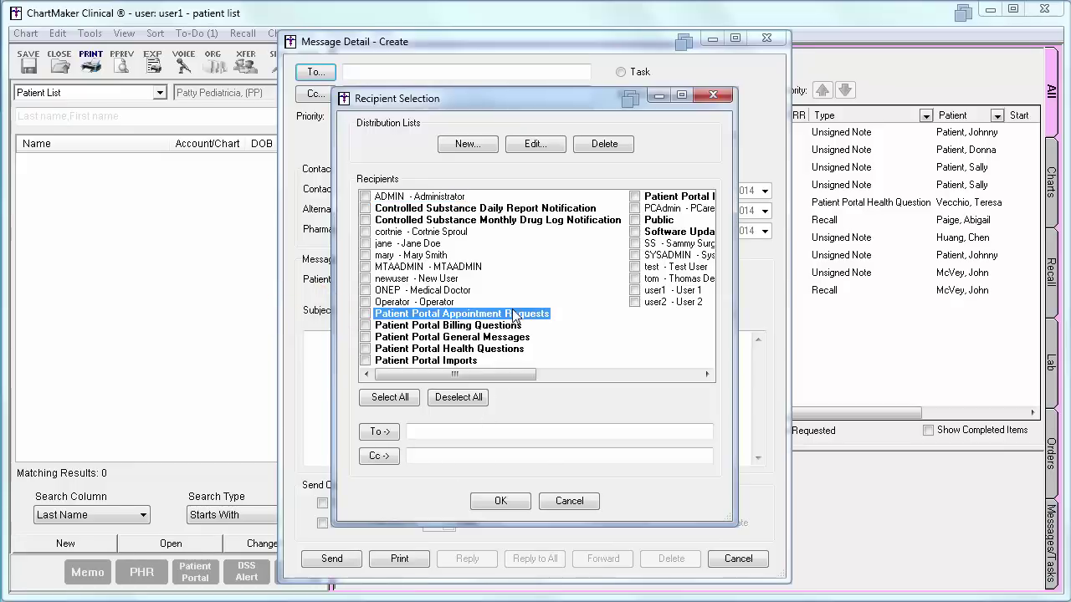
{"action": "left_click", "coordinate": [536, 143]}
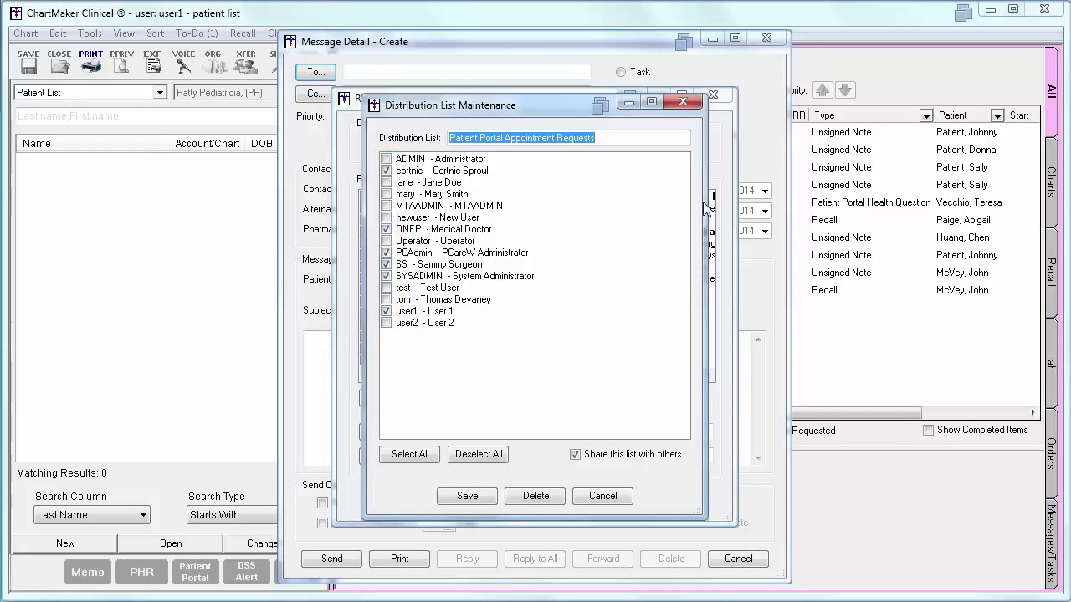
{"action": "left_click", "coordinate": [463, 497]}
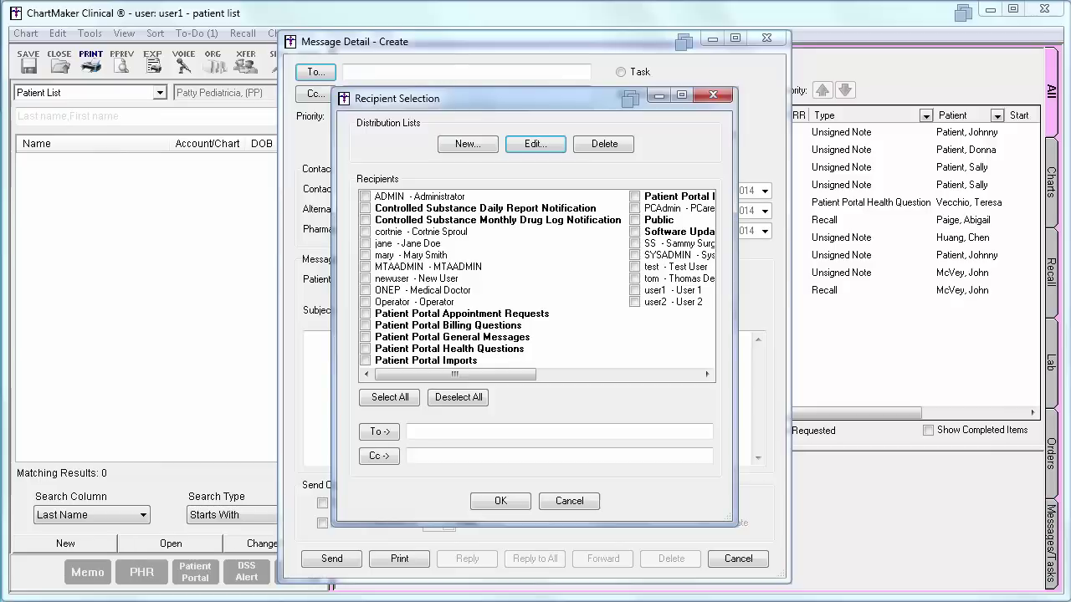
{"action": "left_click", "coordinate": [584, 505]}
{"action": "left_click", "coordinate": [738, 559]}
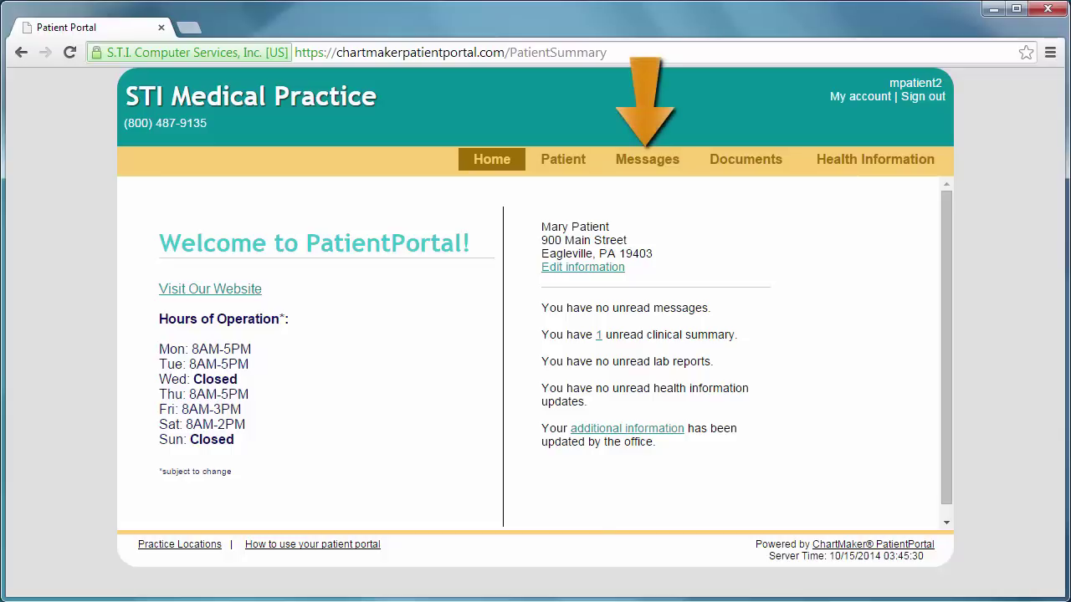
In the patient's view of the portal, start an appointment request message and choose Medical Doctor, MD as the provider
{"action": "left_click", "coordinate": [657, 160]}
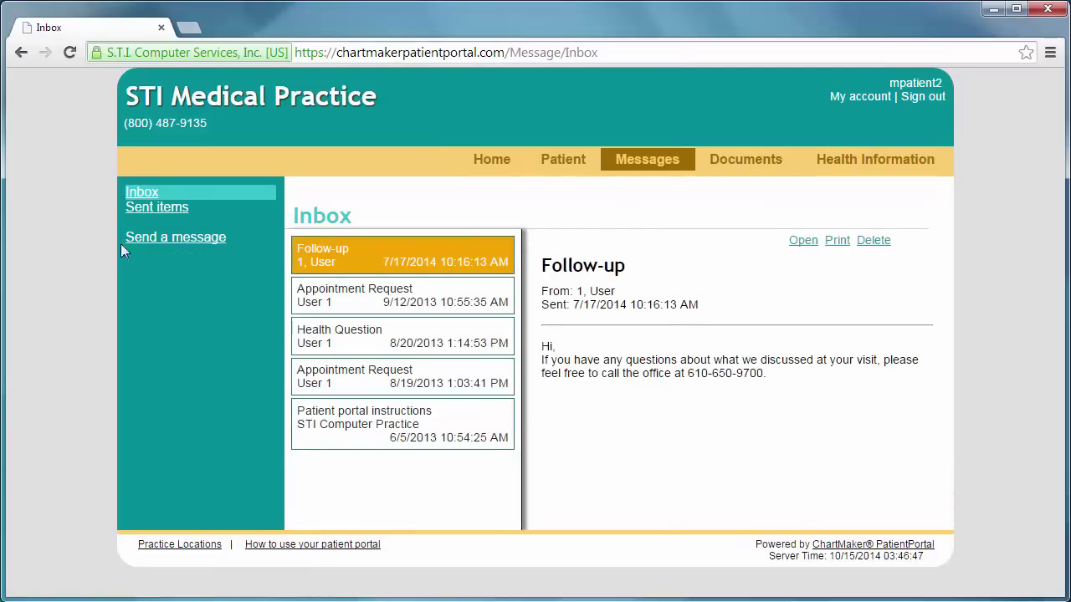
{"action": "left_click", "coordinate": [151, 239]}
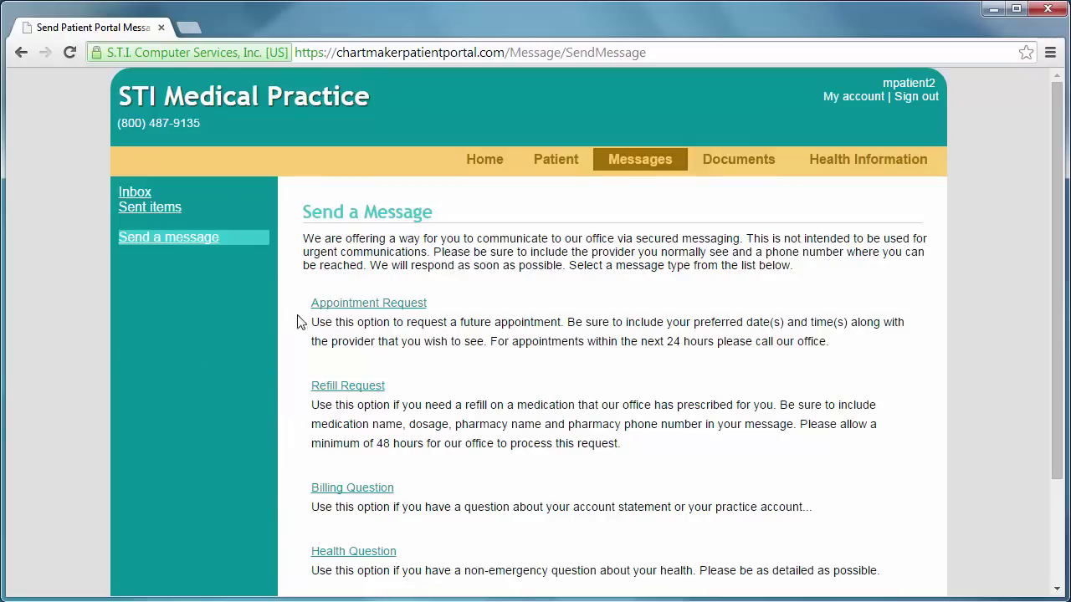
{"action": "left_click", "coordinate": [324, 306]}
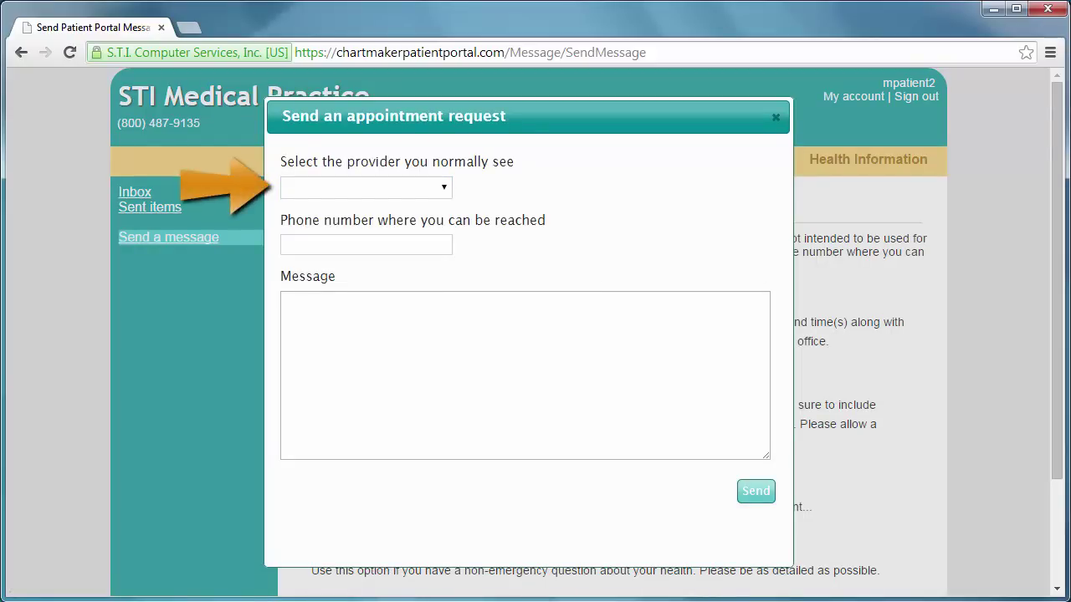
{"action": "left_click", "coordinate": [443, 188]}
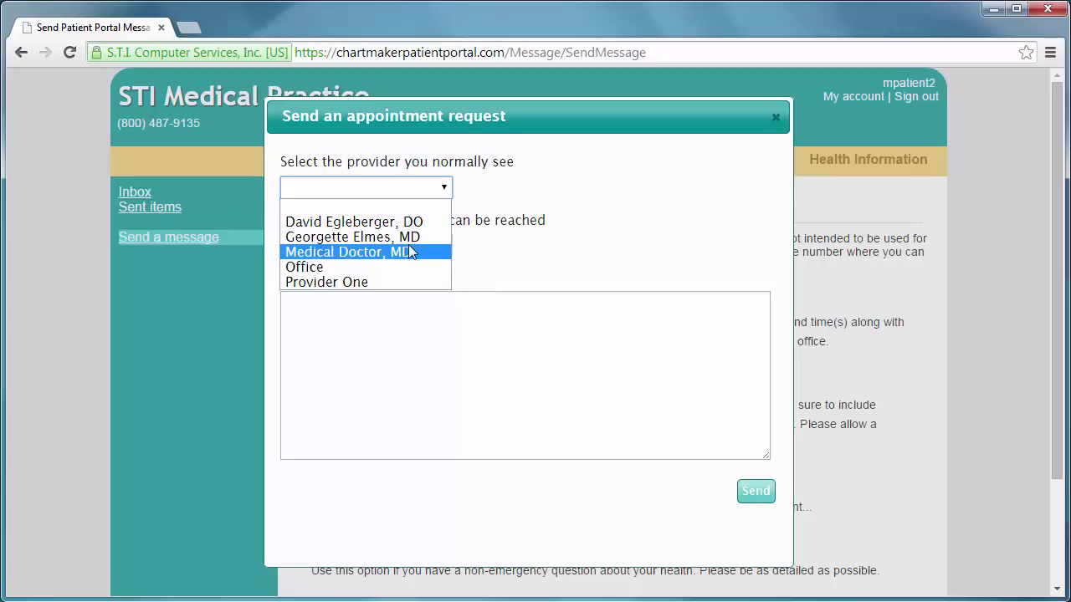
{"action": "left_click", "coordinate": [346, 252]}
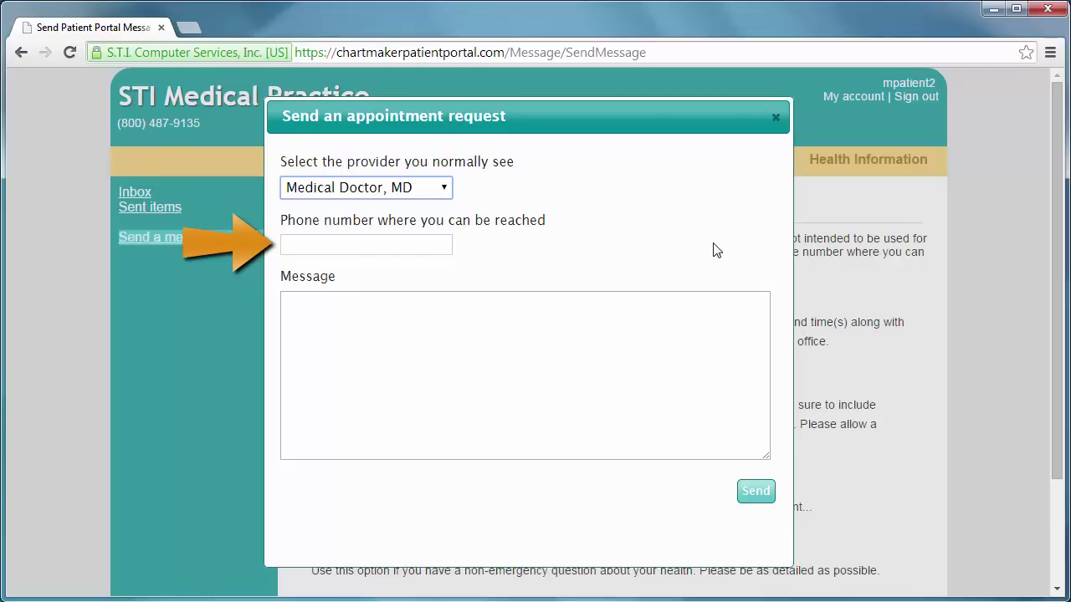
Enter the patient's contact phone number and the message "I need to schedule a follow-up appointment for next week.", and send the request
{"action": "left_click", "coordinate": [293, 245]}
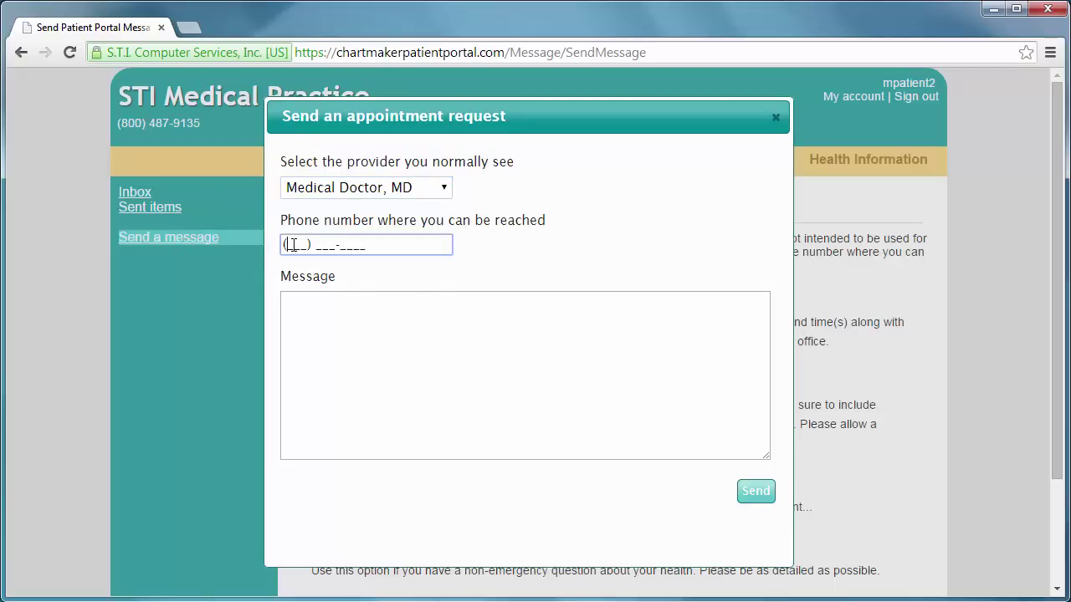
{"action": "type", "text": "2155551212"}
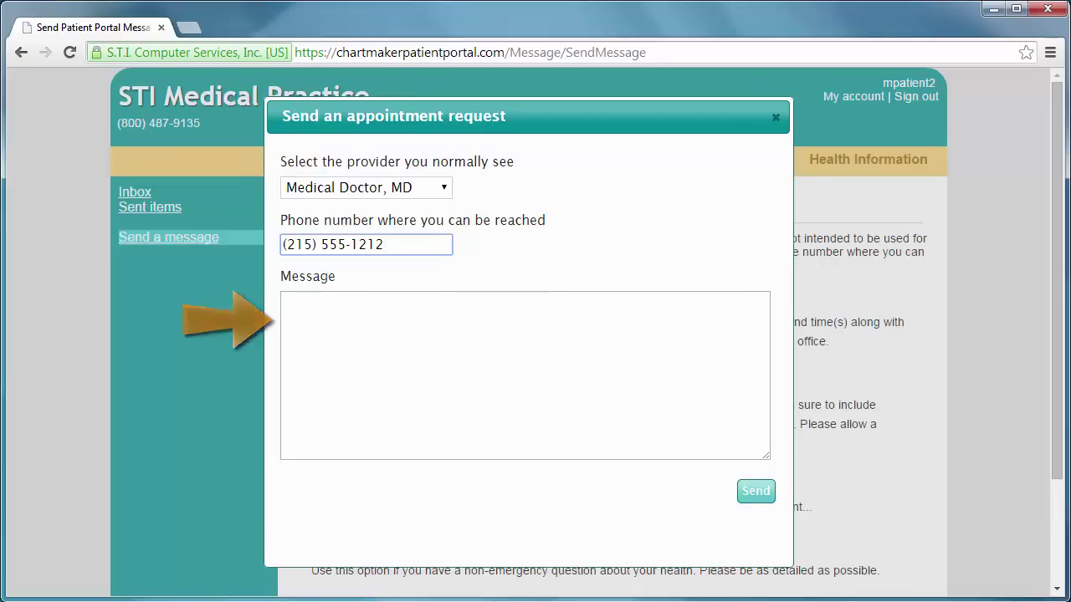
{"action": "left_click", "coordinate": [379, 345]}
{"action": "type", "text": "I need to schedule a follow-up appointment for next week."}
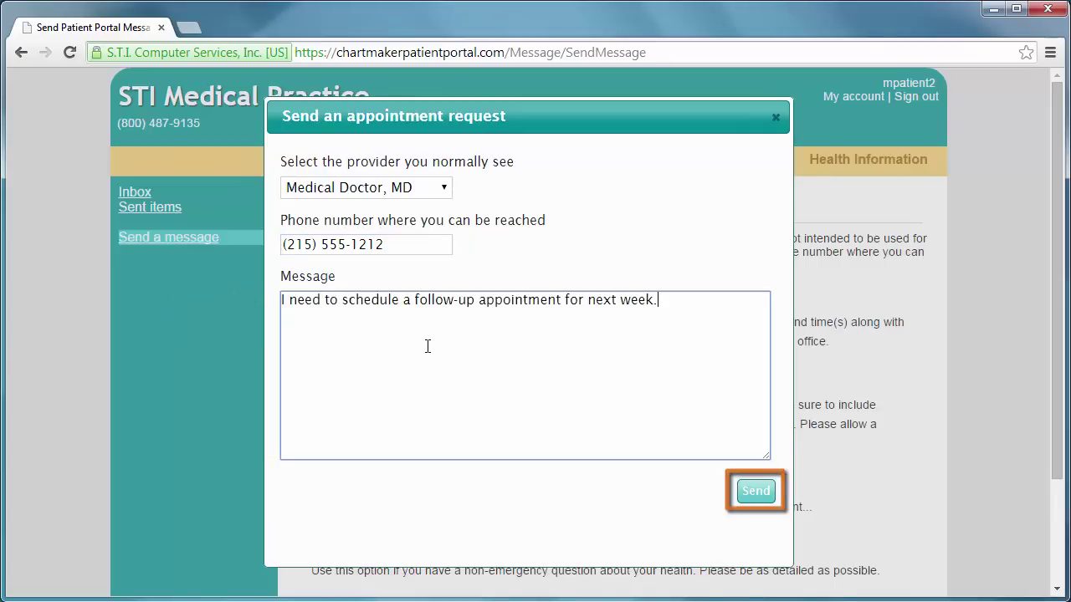
{"action": "left_click", "coordinate": [758, 501]}
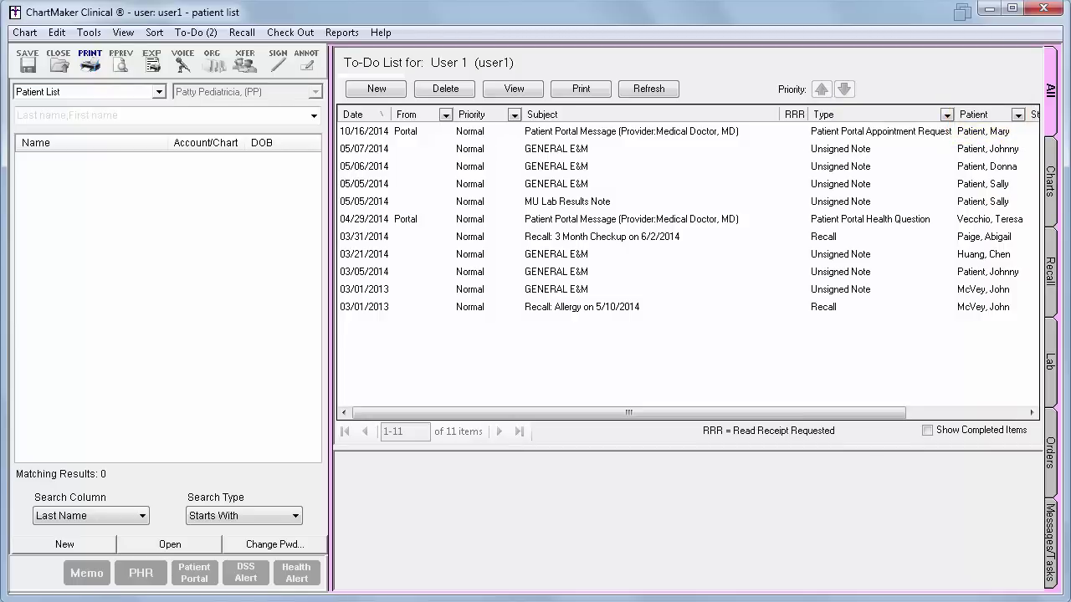
In ChartMaker Clinical, open the newest portal appointment request in the To-Do List and send the reply "Yes, someone will call you within 24 hours"
{"action": "left_click", "coordinate": [1012, 134]}
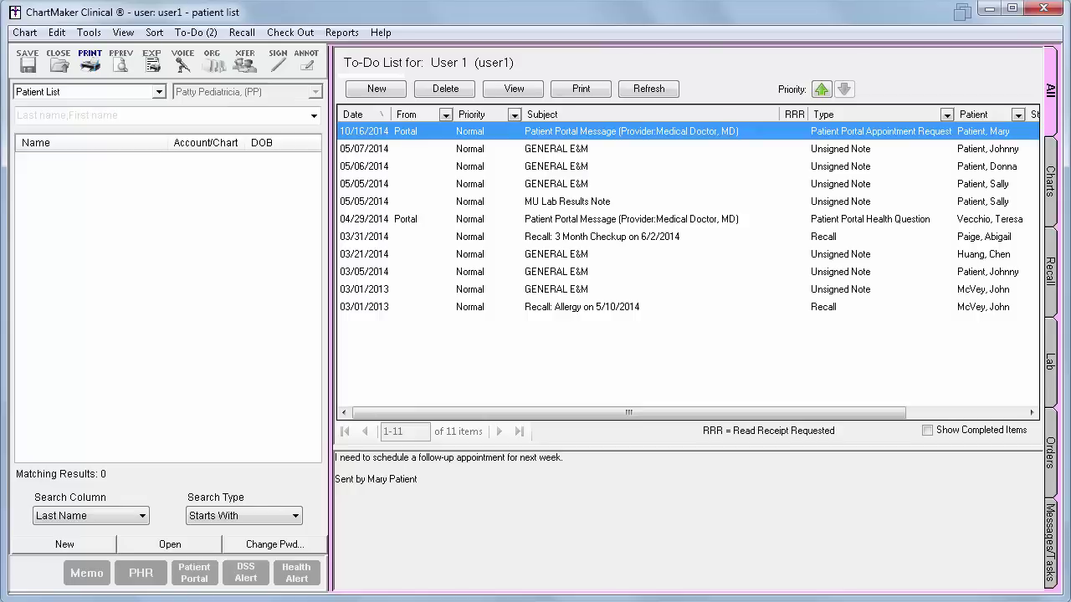
{"action": "double_click", "coordinate": [787, 131]}
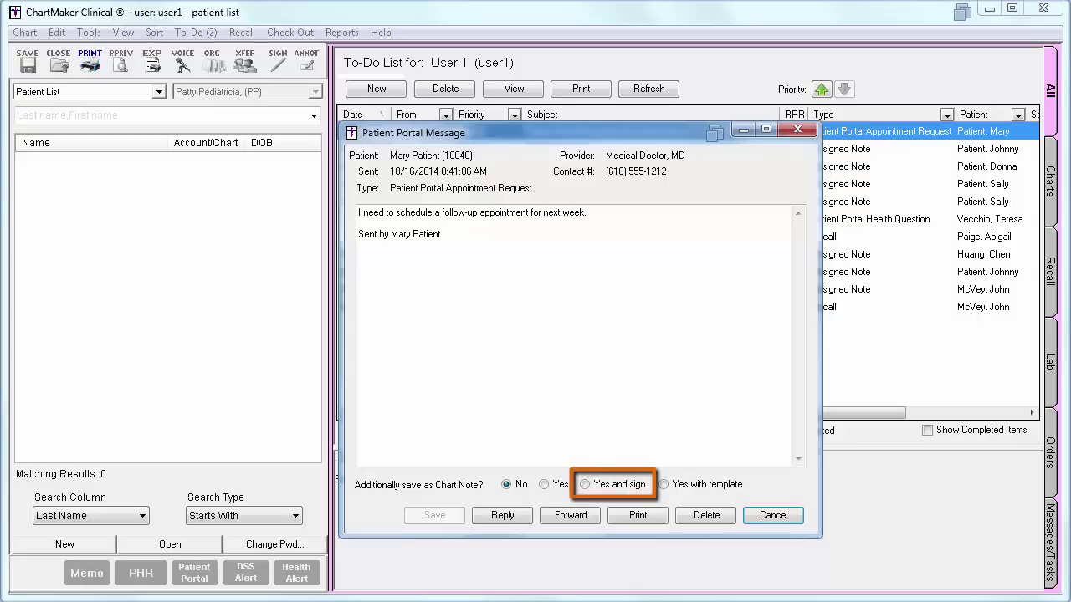
{"action": "left_click", "coordinate": [591, 486]}
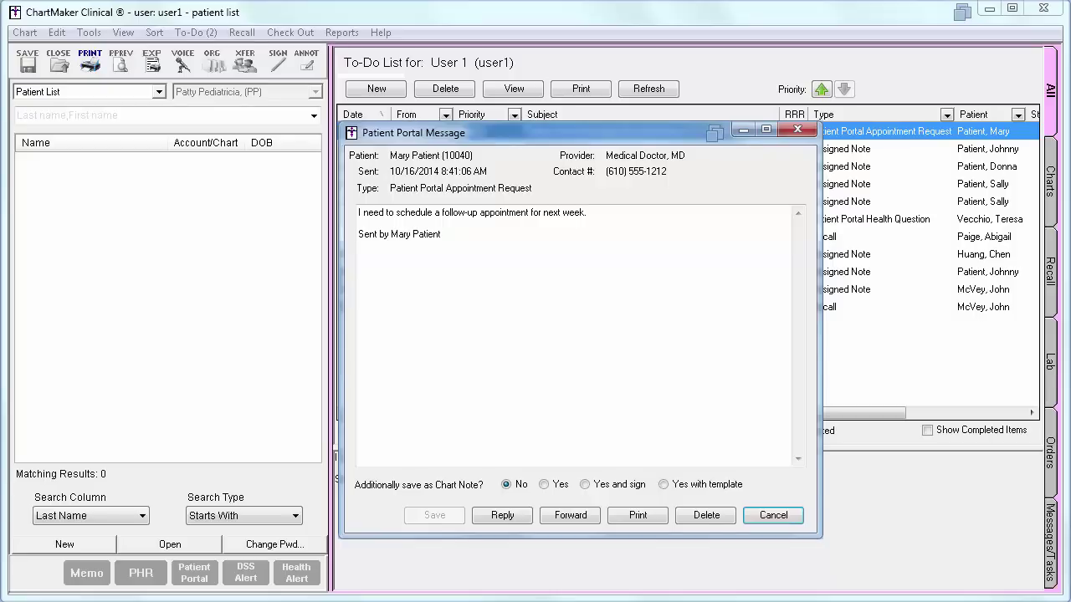
{"action": "left_click", "coordinate": [501, 516]}
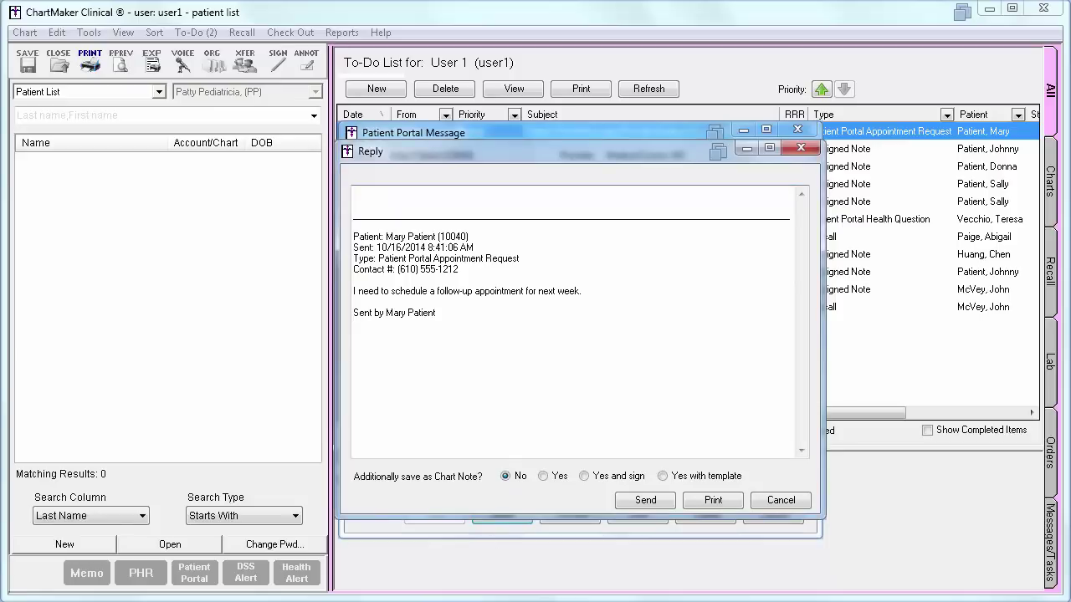
{"action": "type", "text": "Yes, someone will call you within 24 hours"}
{"action": "left_click", "coordinate": [645, 500]}
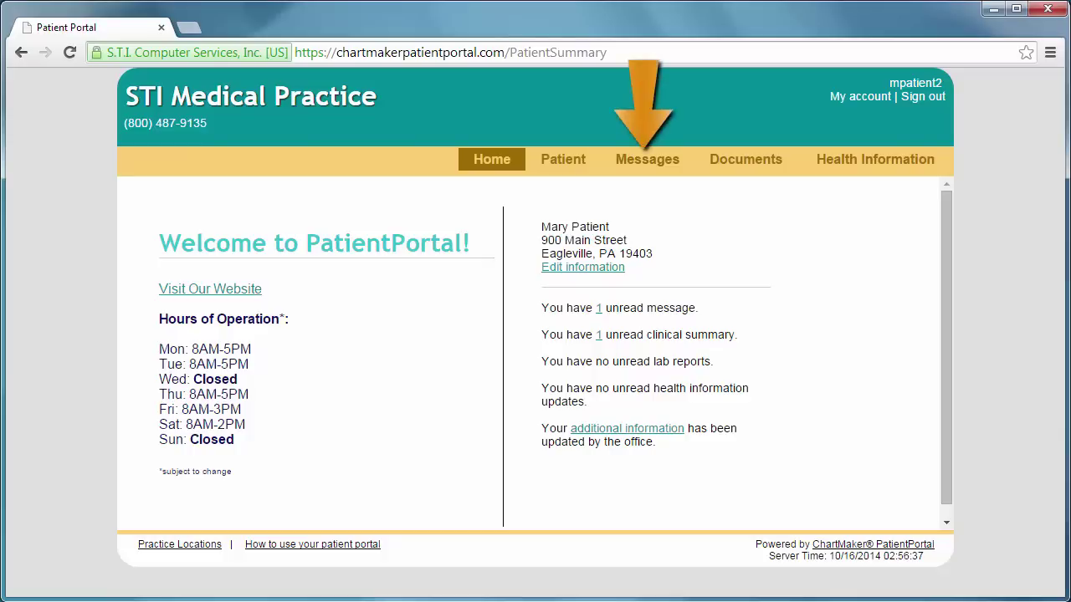
View the practice's reply in the patient's portal inbox and the original appointment request among the sent items
{"action": "left_click", "coordinate": [669, 160]}
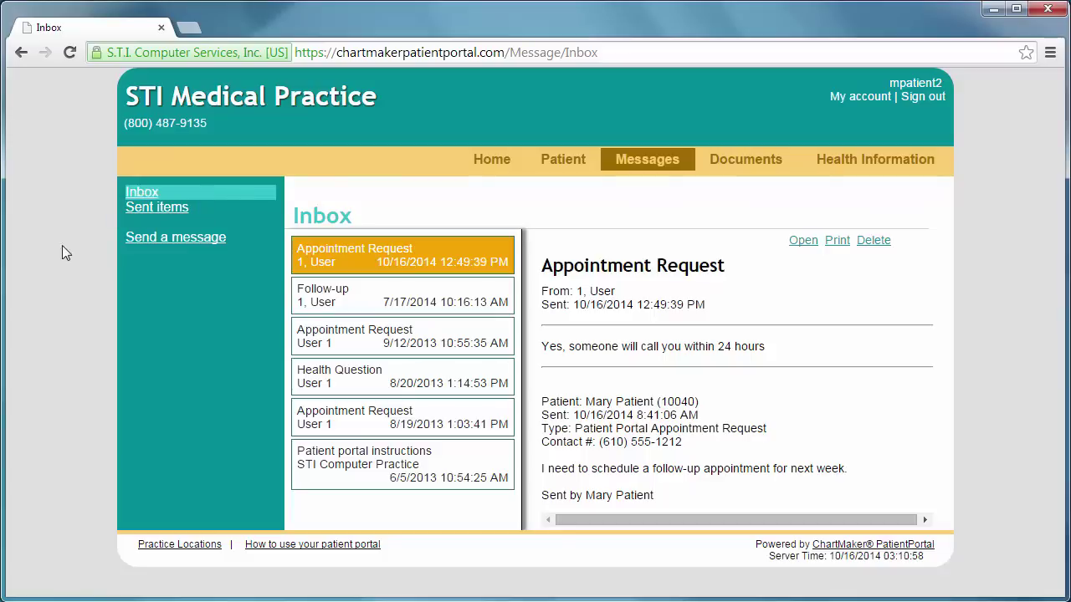
{"action": "left_click", "coordinate": [147, 208]}
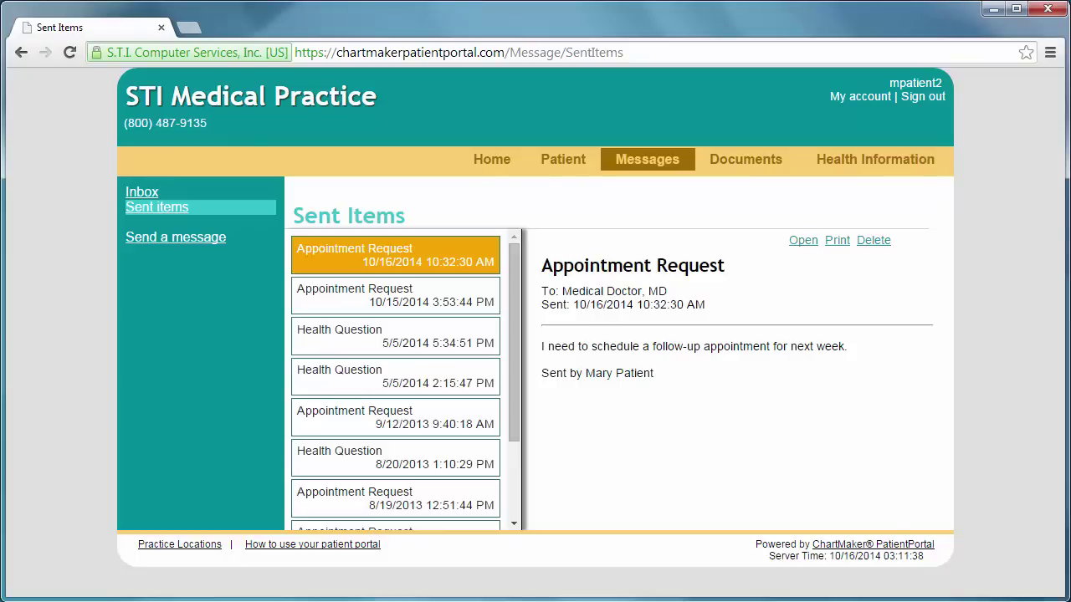